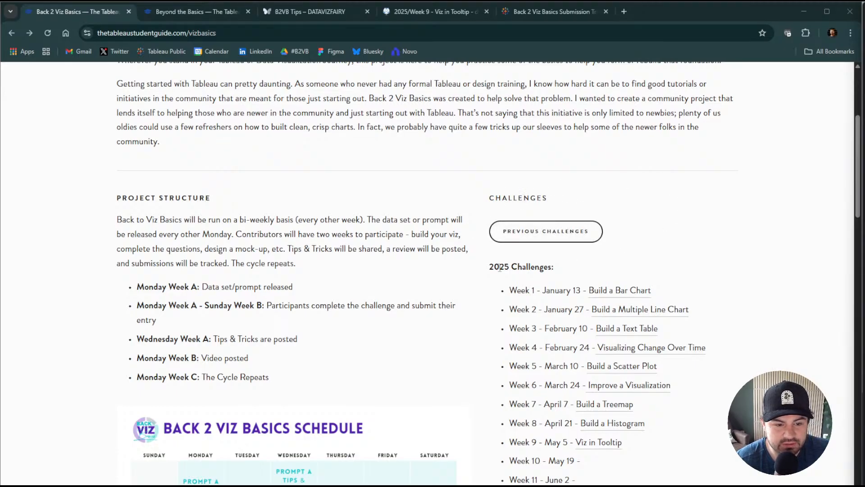
# Open the Back 2 Viz Basics previous challenges page and look through the 2022, 2023 and 2024 challenge lists
pyautogui.click(541, 241)
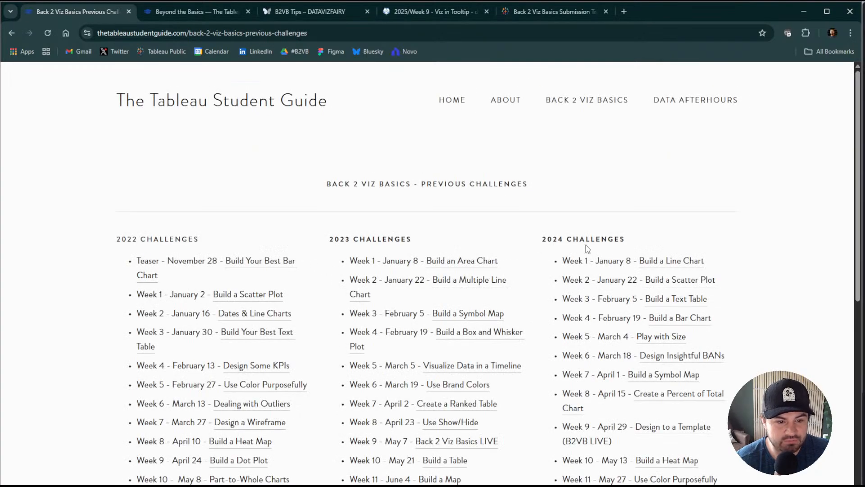
pyautogui.scroll(-5, 617, 266)
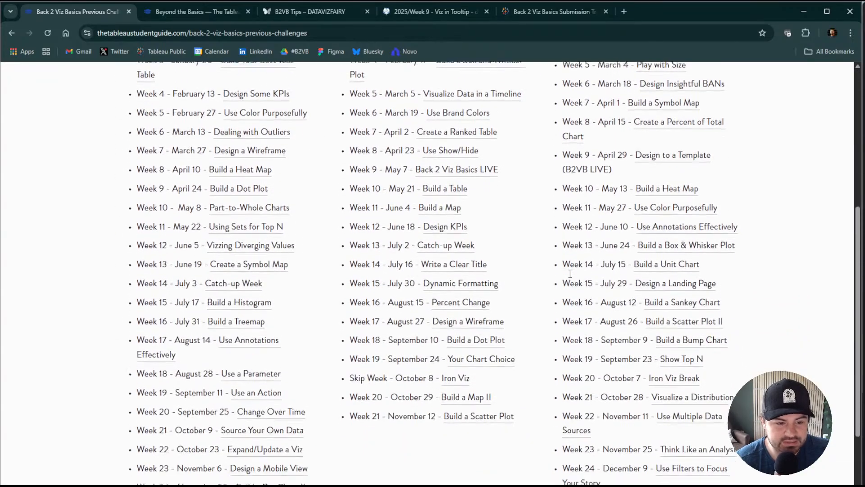
pyautogui.scroll(-2, 570, 273)
pyautogui.scroll(4, 570, 274)
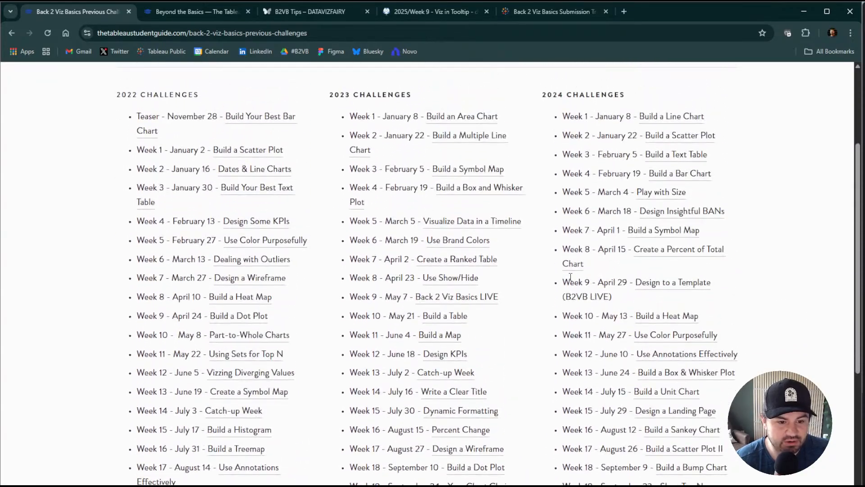
pyautogui.scroll(2, 570, 274)
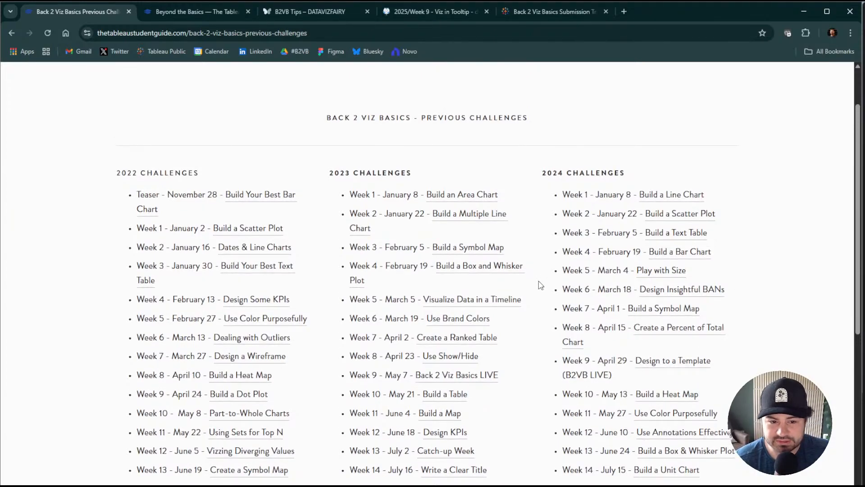
pyautogui.scroll(3, 423, 240)
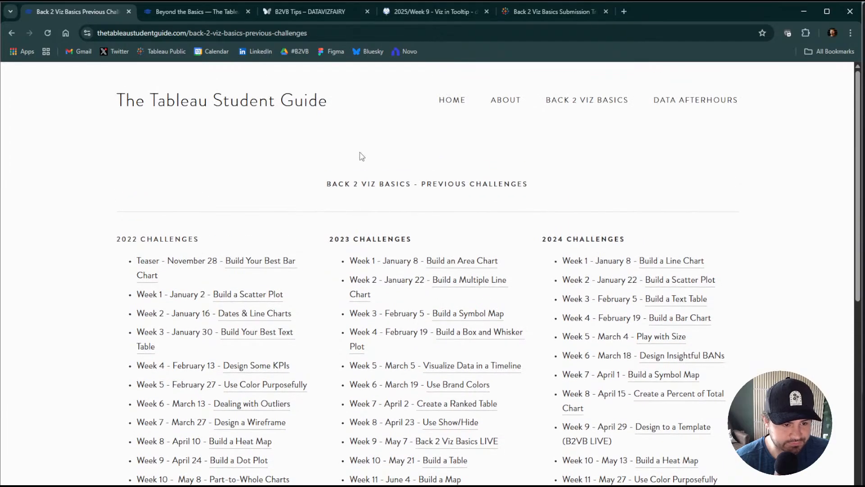
# Return to the Back 2 Viz Basics main page and review the 2025 challenges, the project schedule and the participation section
pyautogui.click(12, 33)
pyautogui.scroll(-5, 559, 325)
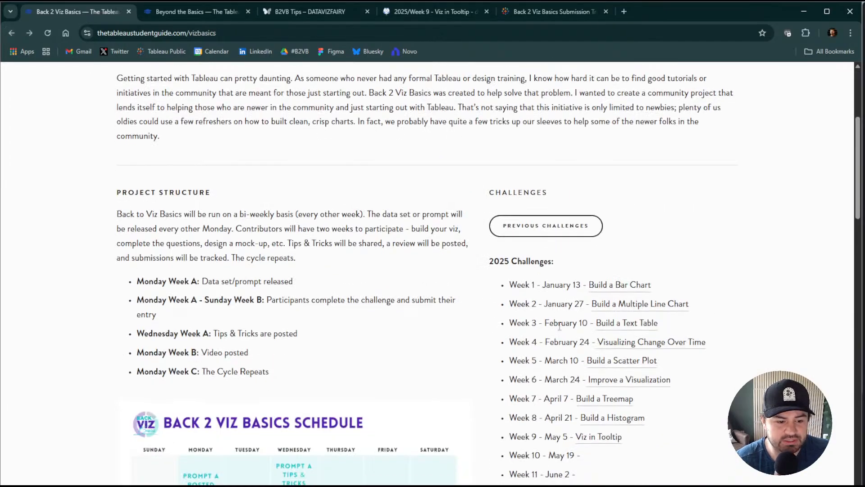
pyautogui.scroll(-2, 559, 325)
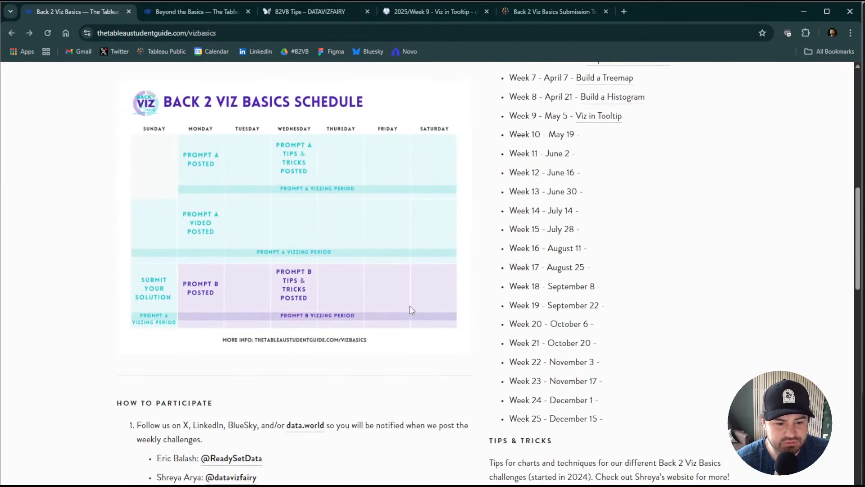
pyautogui.scroll(-2, 460, 314)
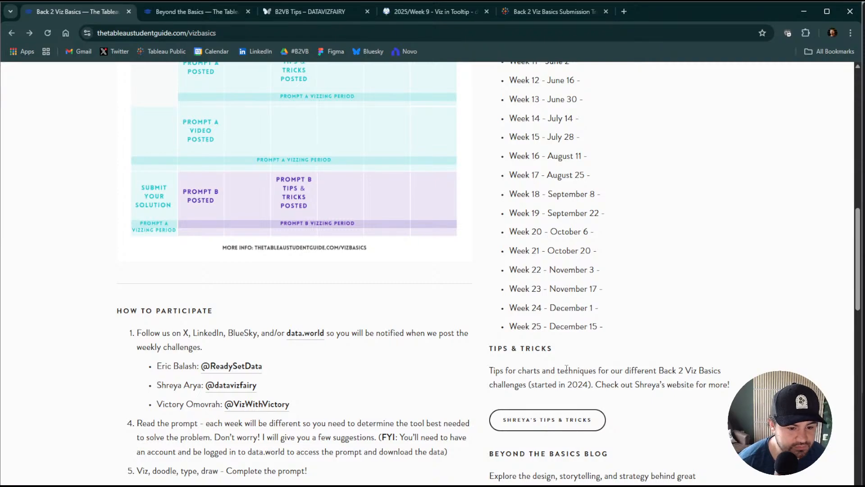
pyautogui.scroll(3, 647, 232)
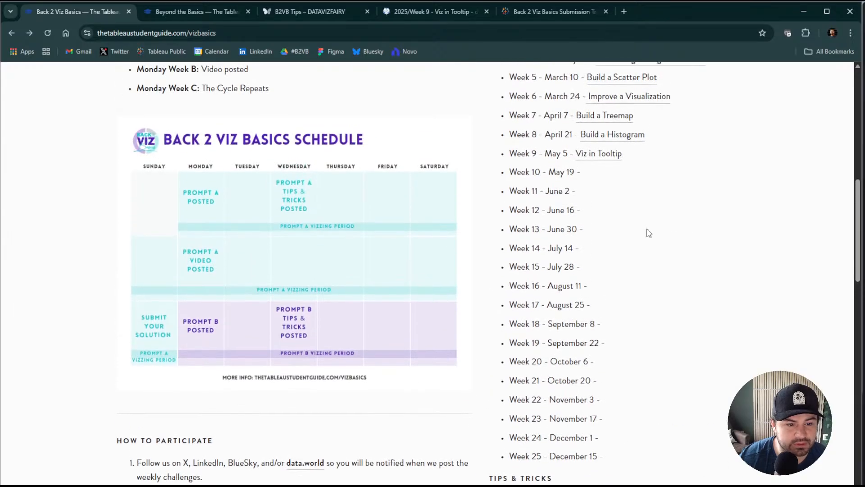
pyautogui.scroll(-1, 521, 310)
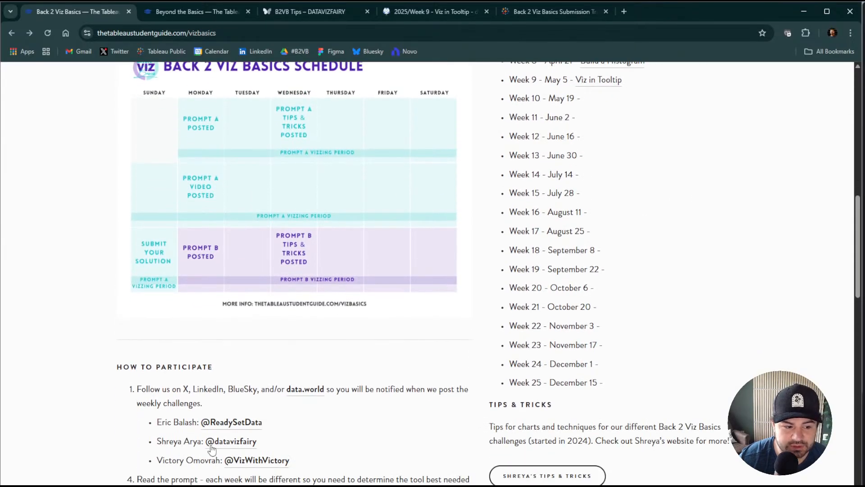
pyautogui.scroll(-3, 698, 241)
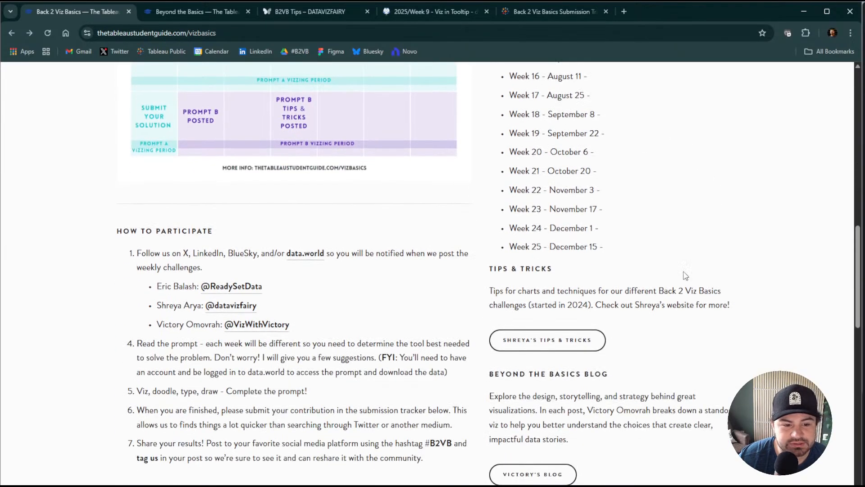
# Open the Tips & Tricks site linked from the Back 2 Viz Basics page and browse its B2VB tip cards
pyautogui.click(572, 344)
pyautogui.scroll(-12, 414, 258)
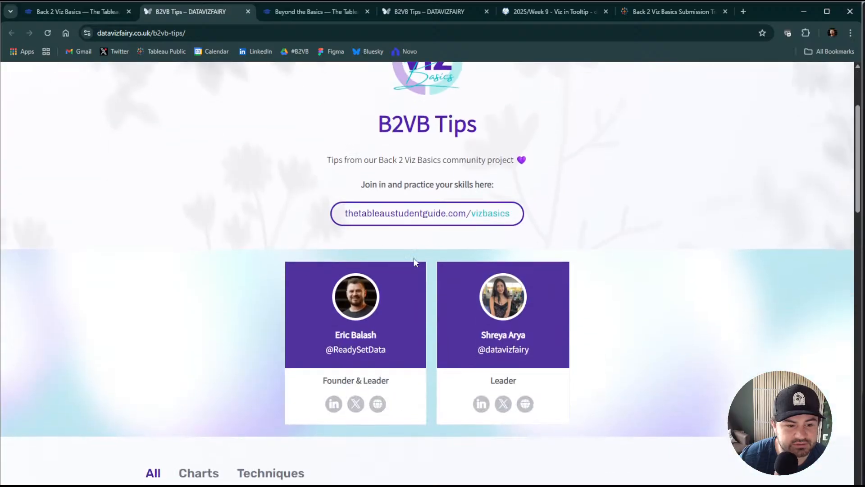
pyautogui.scroll(-1, 414, 263)
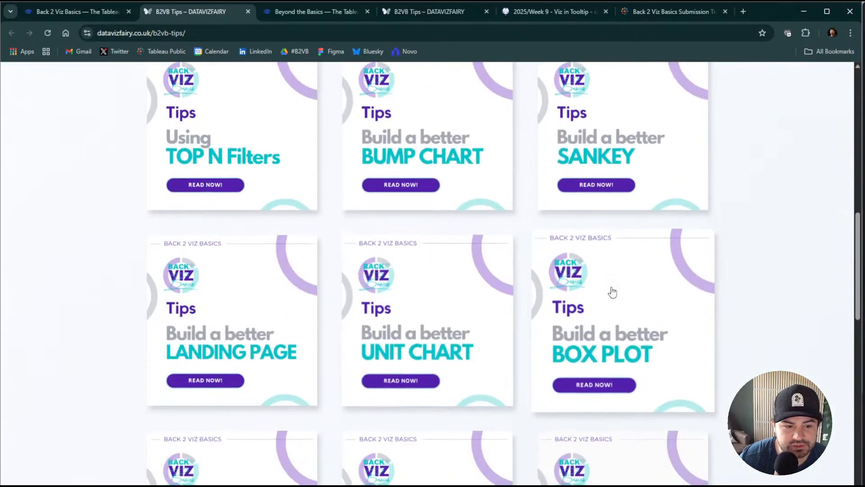
# Open the "Build a better BOX PLOT" tip and advance its slides to Box (IQR)
pyautogui.click(630, 333)
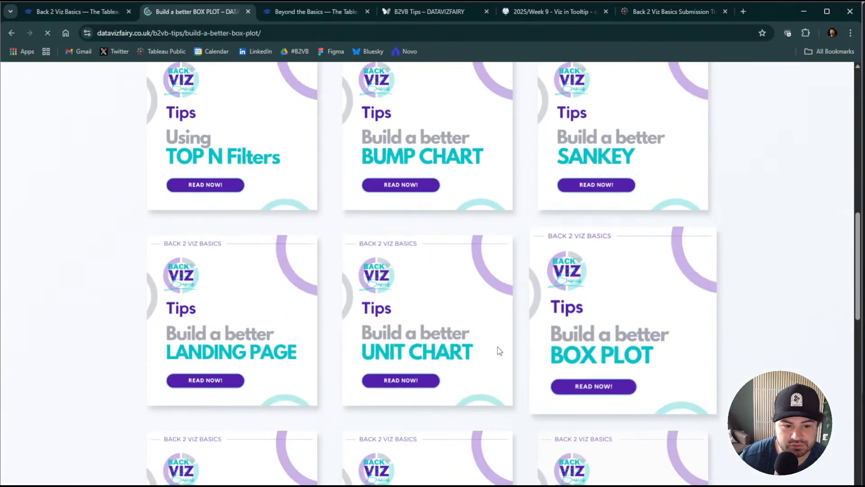
pyautogui.scroll(-4, 599, 210)
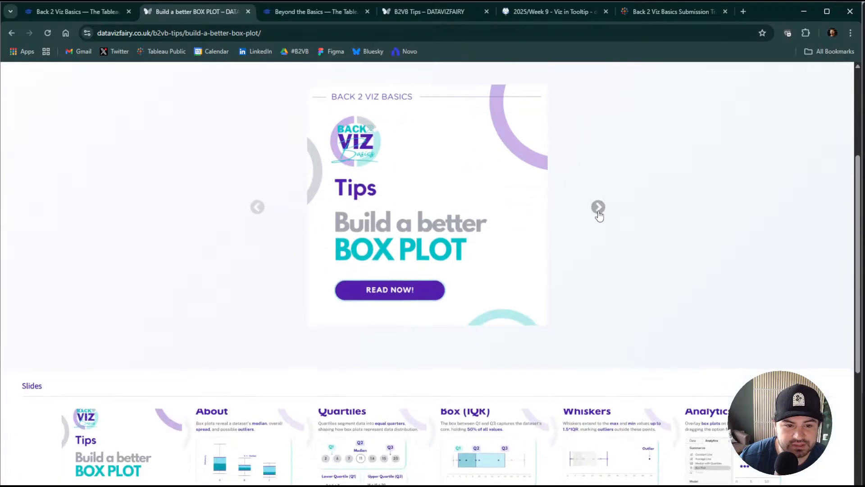
pyautogui.click(599, 208)
pyautogui.click(598, 208)
pyautogui.click(599, 208)
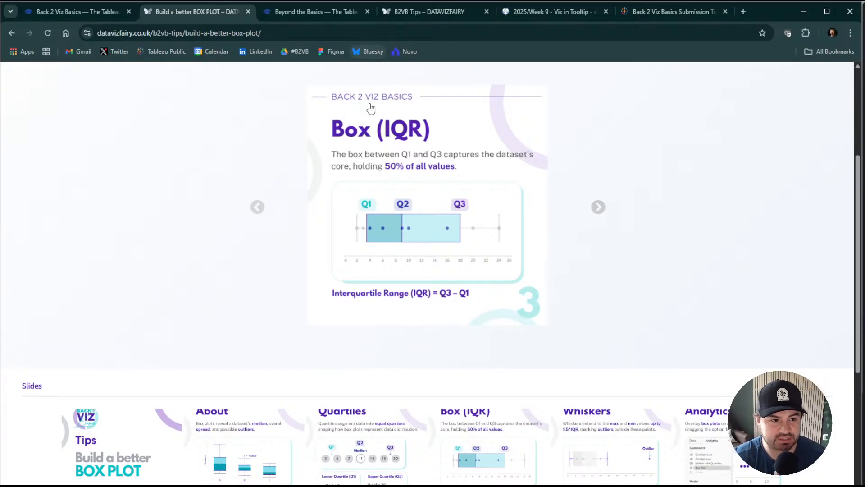
# Open the "Week 9 Standout Viz — Viz in Tooltip" post on the Beyond the Basics blog and read through it
pyautogui.click(308, 19)
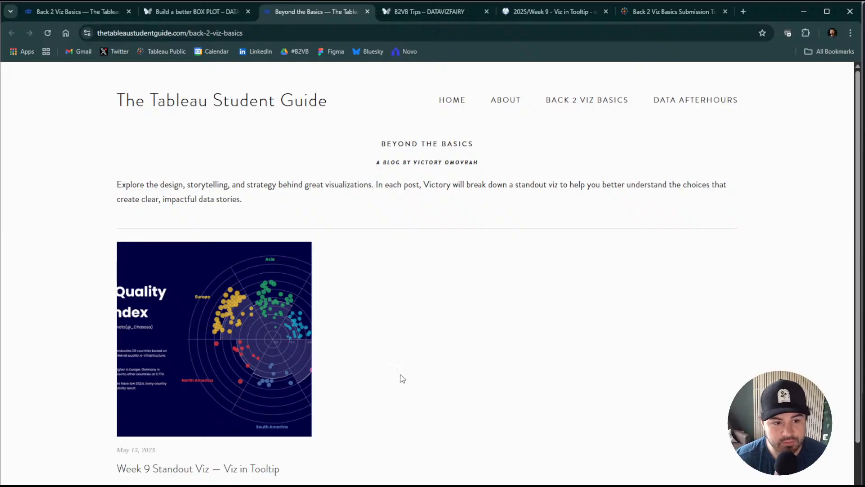
pyautogui.click(194, 373)
pyautogui.scroll(-3, 581, 292)
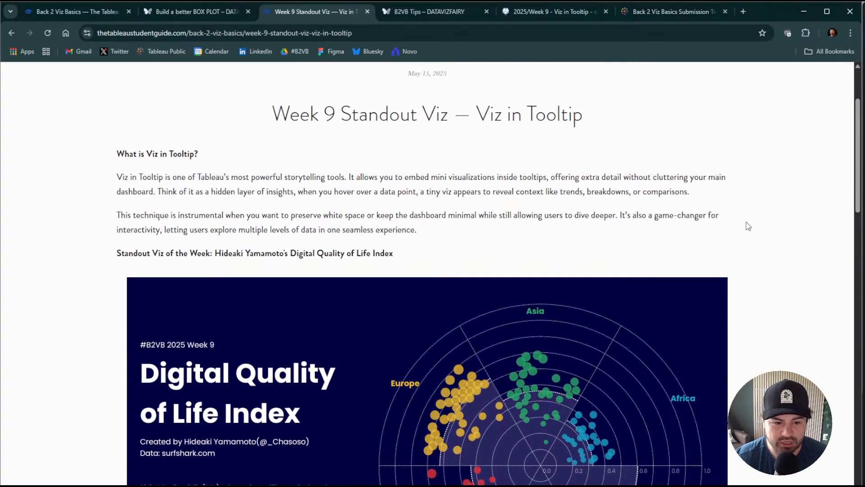
pyautogui.scroll(-8, 748, 226)
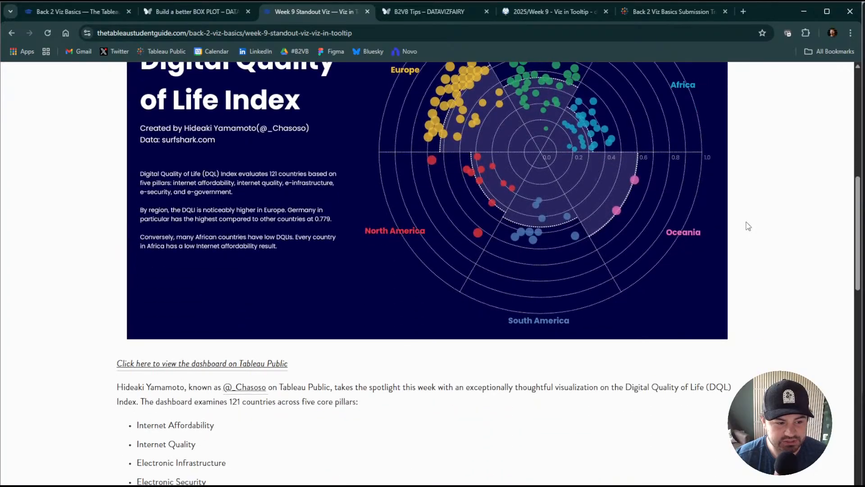
pyautogui.scroll(-1, 748, 226)
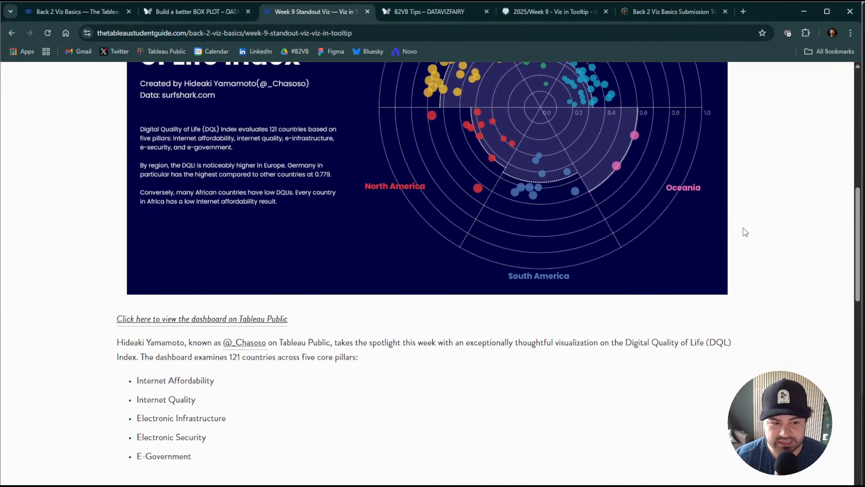
pyautogui.scroll(-8, 744, 232)
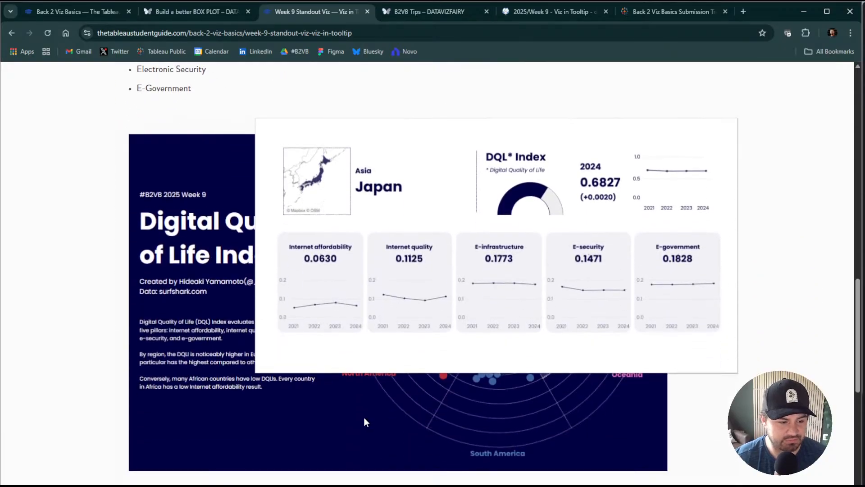
pyautogui.scroll(-6, 364, 422)
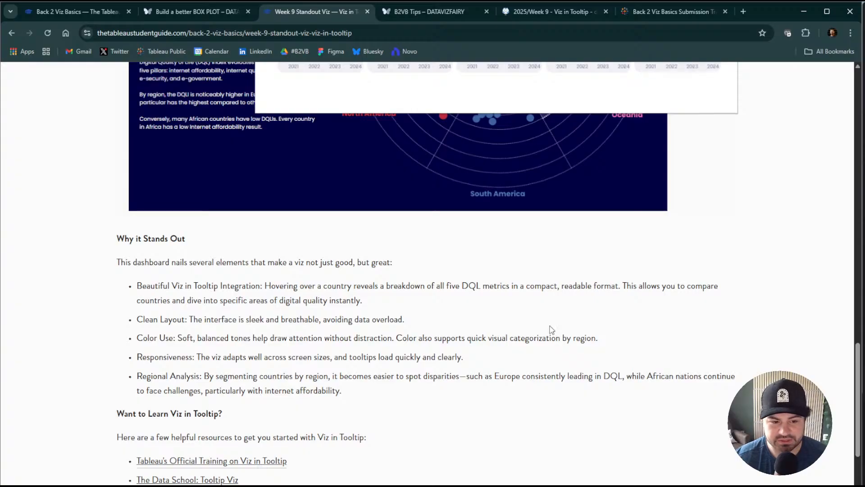
pyautogui.scroll(3, 564, 341)
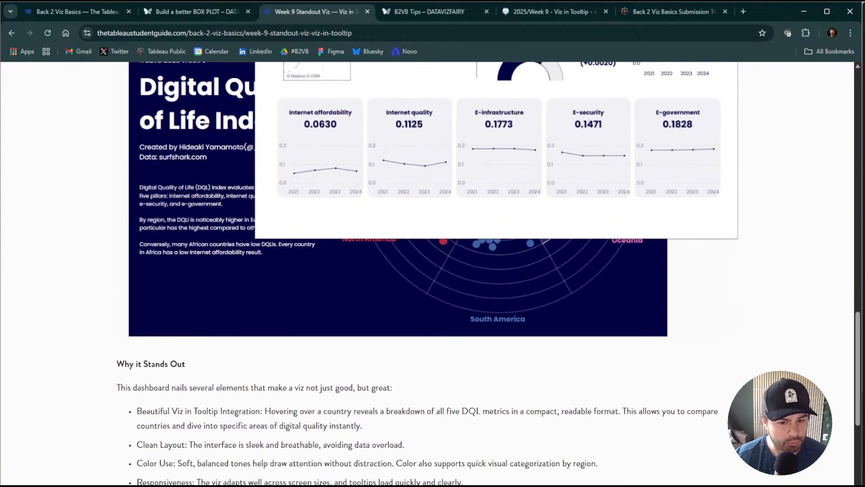
pyautogui.moveTo(858, 361); pyautogui.dragTo(847, 131)
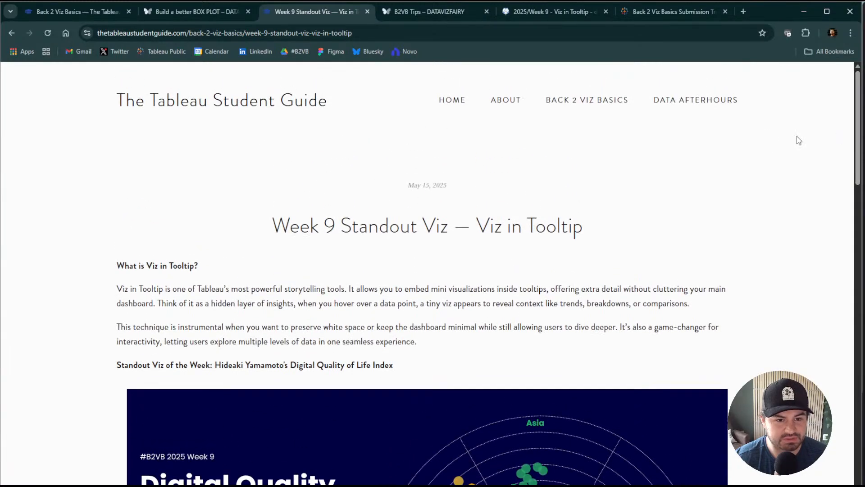
# Go back to the Back 2 Viz Basics page and examine the participation steps, suggestion box and embedded submission form
pyautogui.click(92, 11)
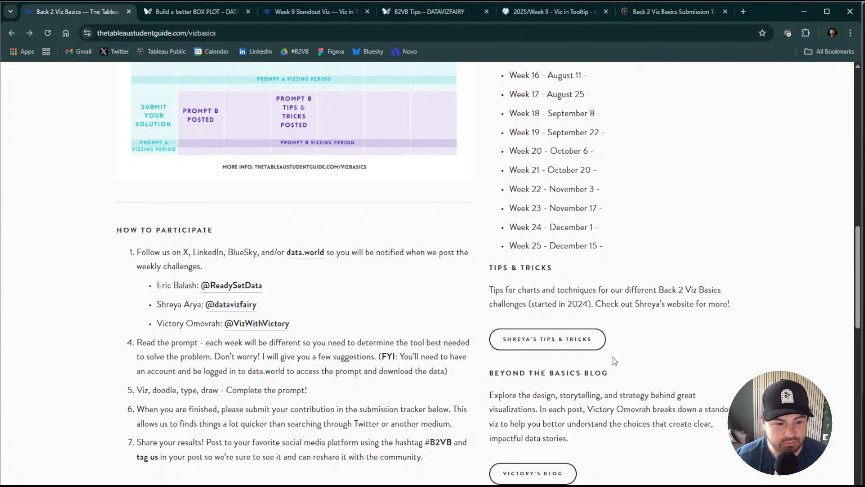
pyautogui.scroll(-2, 614, 360)
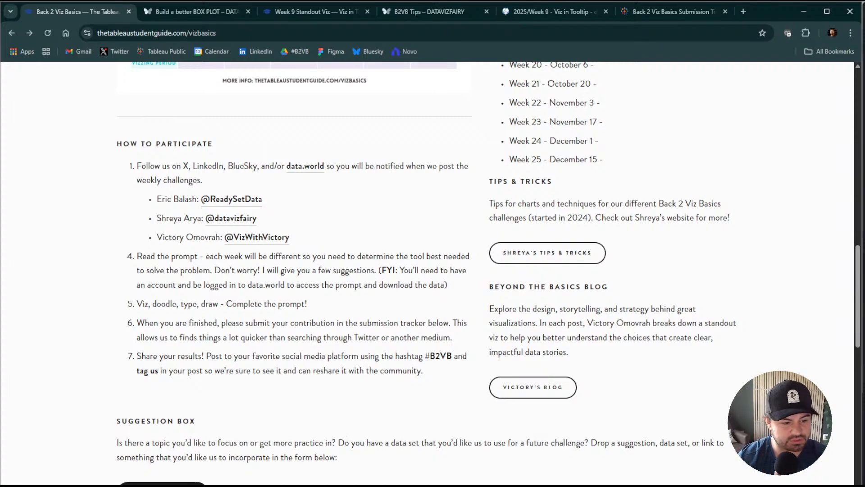
pyautogui.scroll(-2, 165, 421)
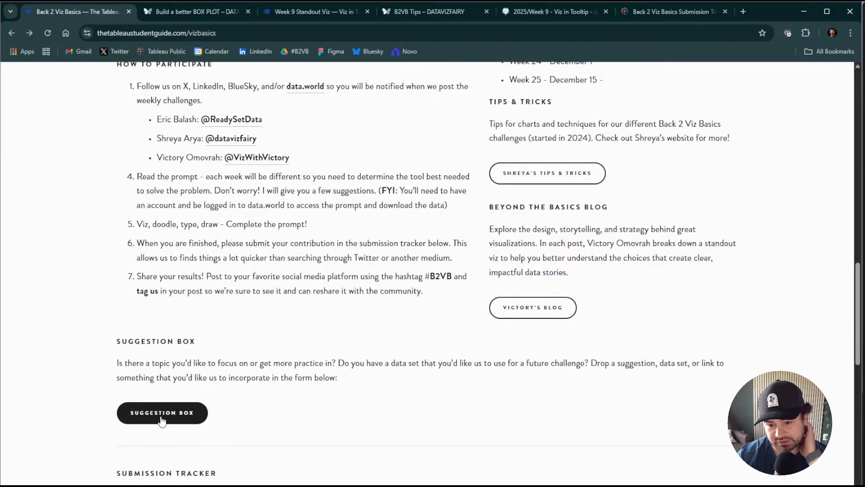
pyautogui.scroll(-4, 165, 421)
pyautogui.scroll(-3, 458, 357)
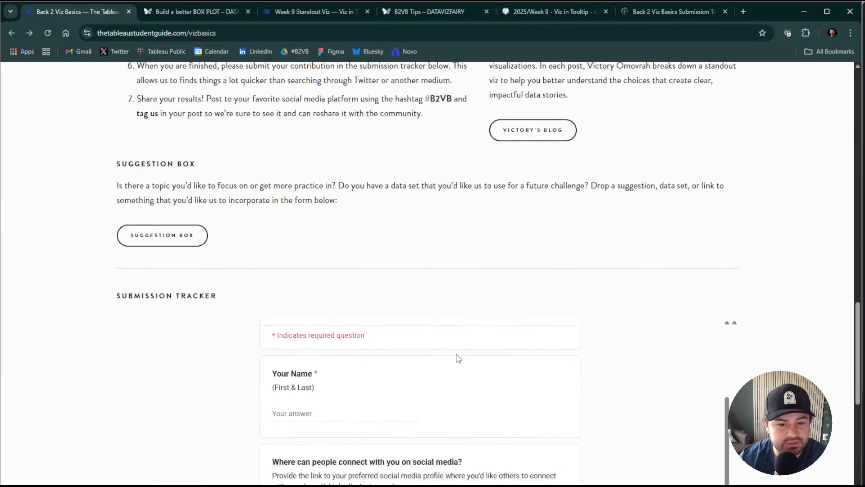
pyautogui.scroll(-7, 807, 276)
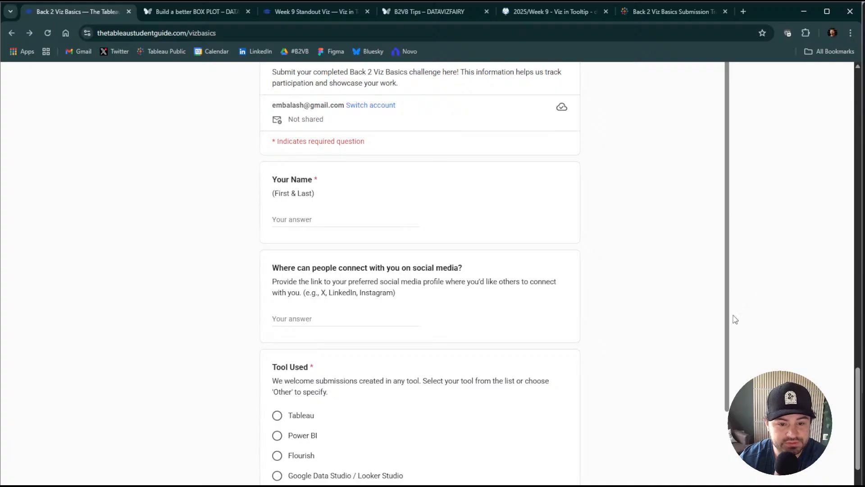
pyautogui.scroll(-3, 731, 338)
pyautogui.scroll(3, 732, 315)
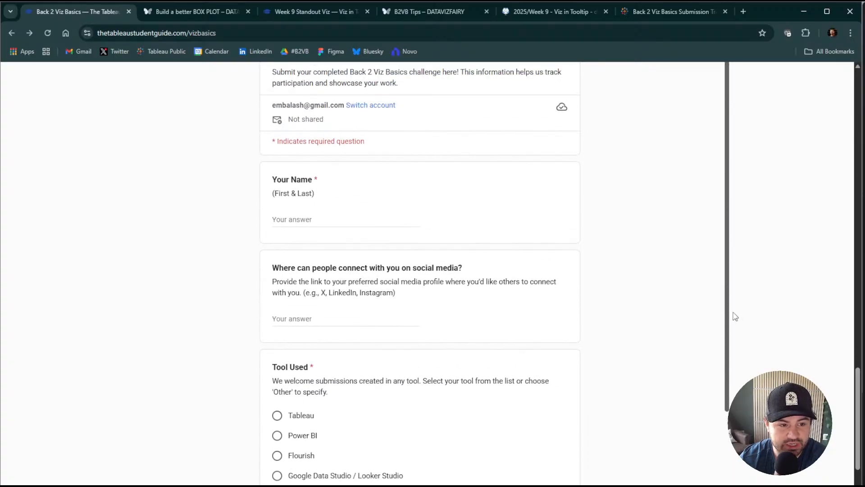
pyautogui.scroll(3, 732, 311)
pyautogui.scroll(3, 731, 295)
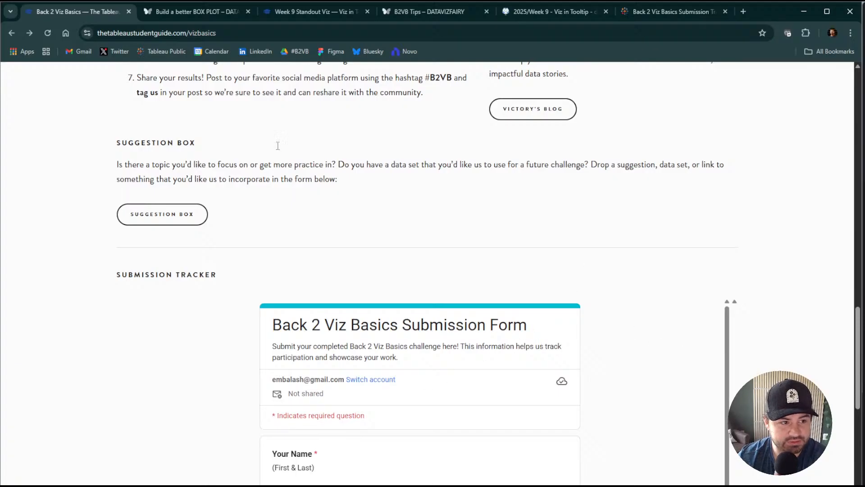
# Switch to the Back 2 Viz Basics Submission Tracker on Tableau Public and inspect the participant grid and the available years
pyautogui.click(648, 11)
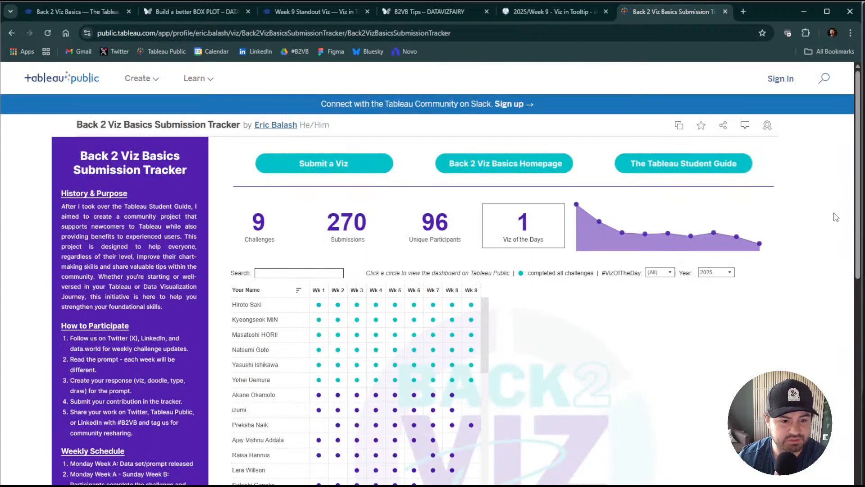
pyautogui.moveTo(485, 327)
pyautogui.mouseDown()
pyautogui.moveTo(489, 348)
pyautogui.moveTo(486, 318)
pyautogui.mouseUp()
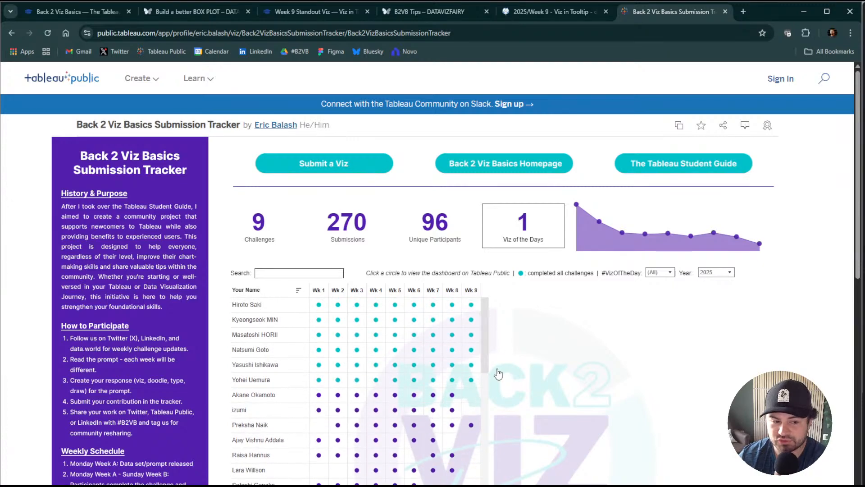
pyautogui.click(729, 274)
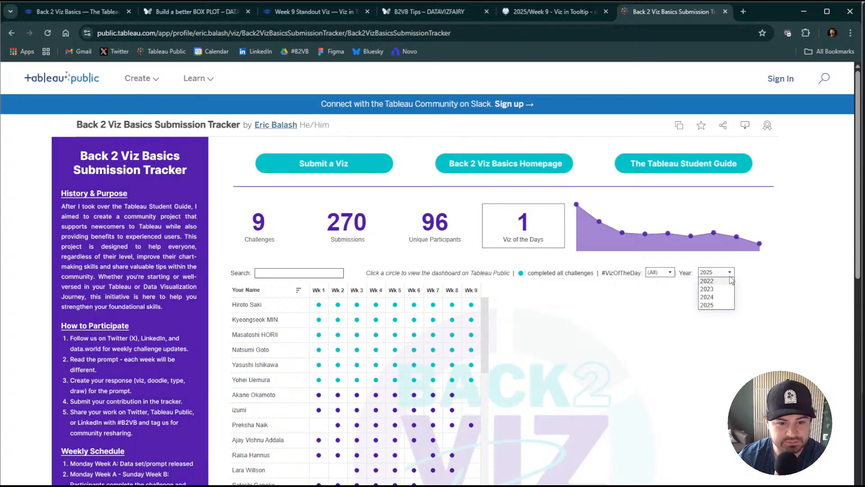
pyautogui.click(790, 289)
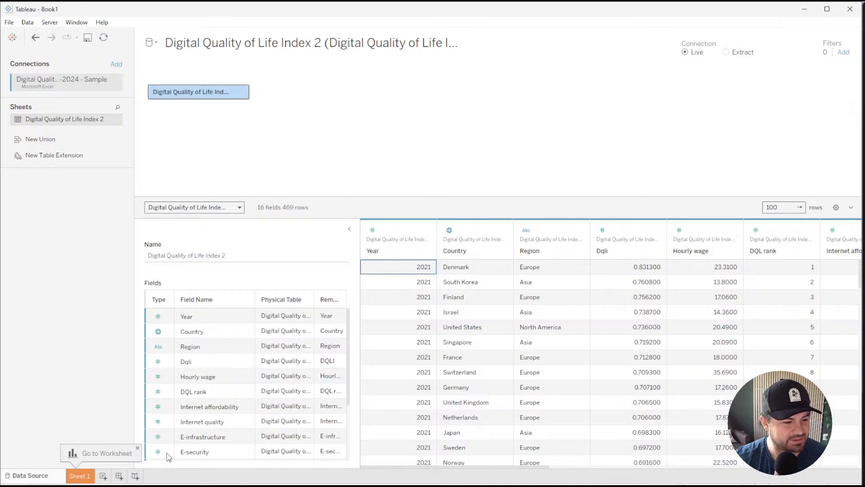
# Dismiss the Go to Worksheet hint and slightly narrow the connections pane on the data source page
pyautogui.click(136, 448)
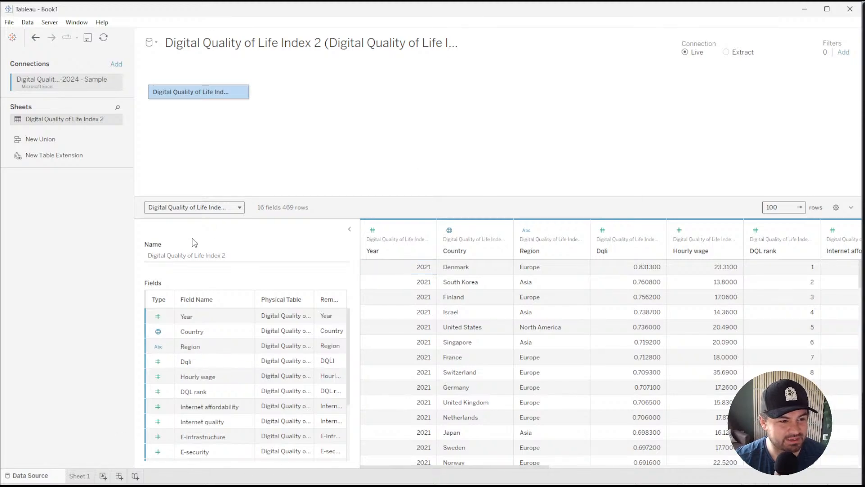
pyautogui.moveTo(131, 284); pyautogui.dragTo(120, 283)
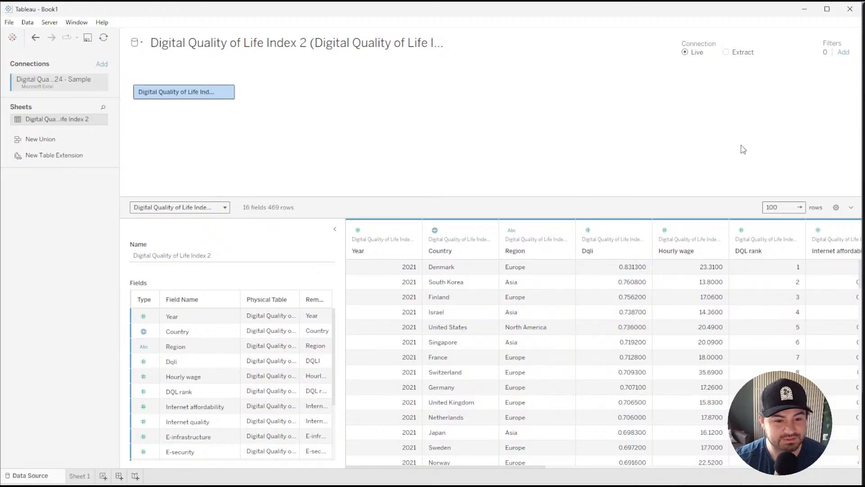
pyautogui.moveTo(399, 467); pyautogui.dragTo(382, 470)
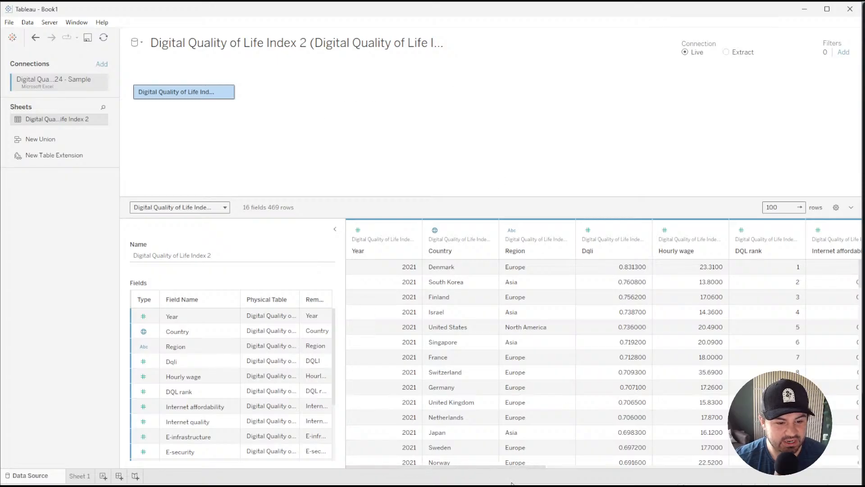
# Switch to the data.world page "2025/Week 9 - Viz in Tooltip" in the browser and read its summary and data field descriptions
pyautogui.hotkey('alt', 'Tab')
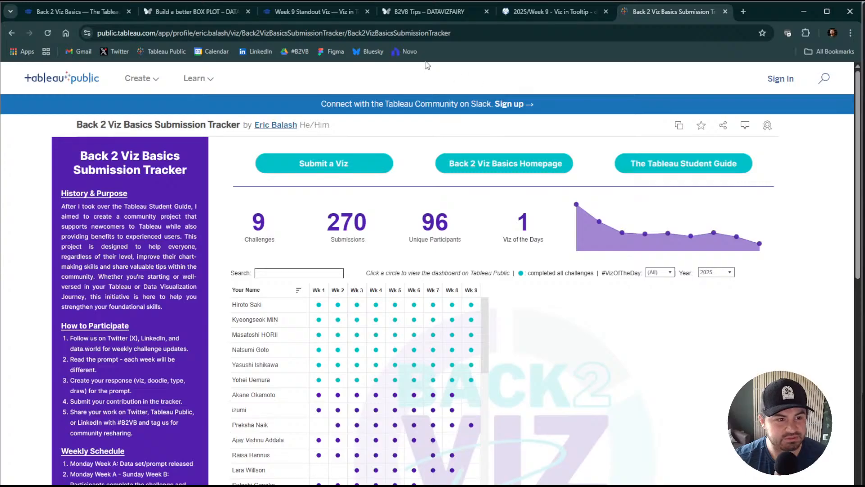
pyautogui.click(558, 14)
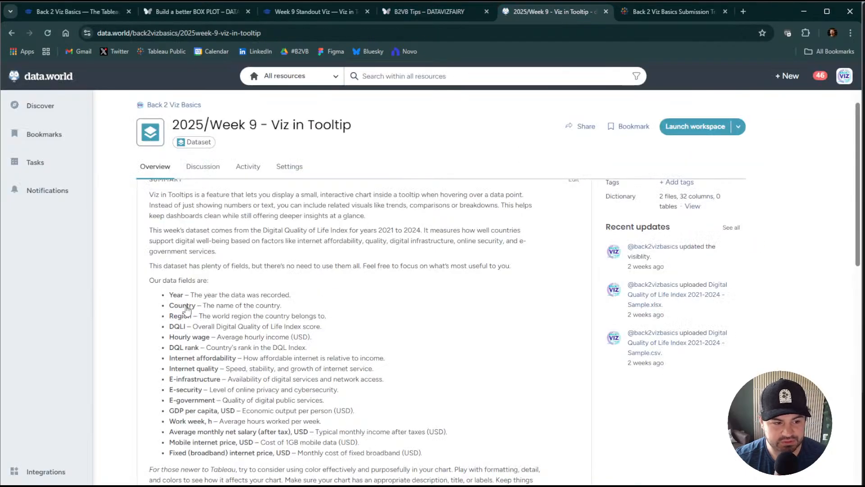
pyautogui.scroll(2, 189, 311)
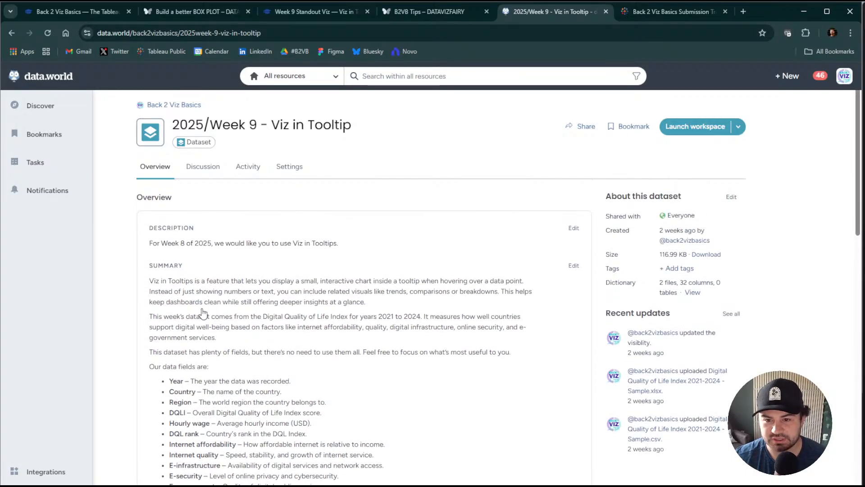
pyautogui.scroll(-2, 202, 312)
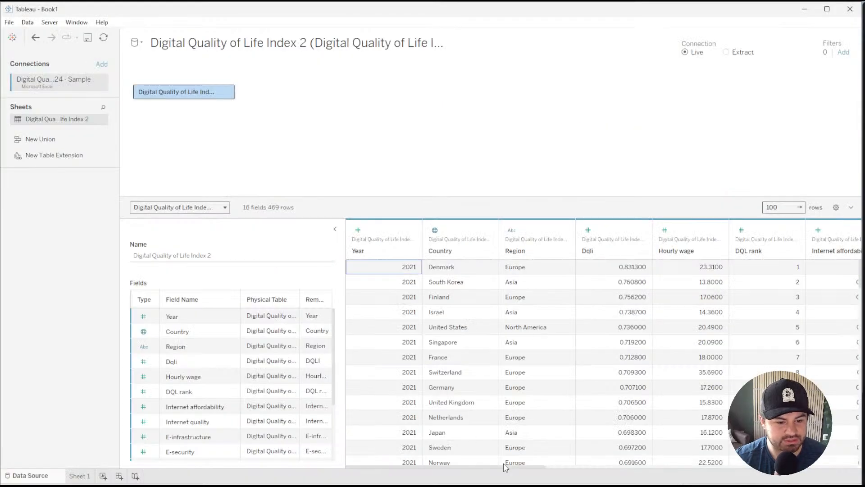
# Return to Tableau and build a bar chart on Sheet 1 with Region on rows and average Internet quality on columns
pyautogui.hscroll(3, 450, 467)
pyautogui.click(80, 476)
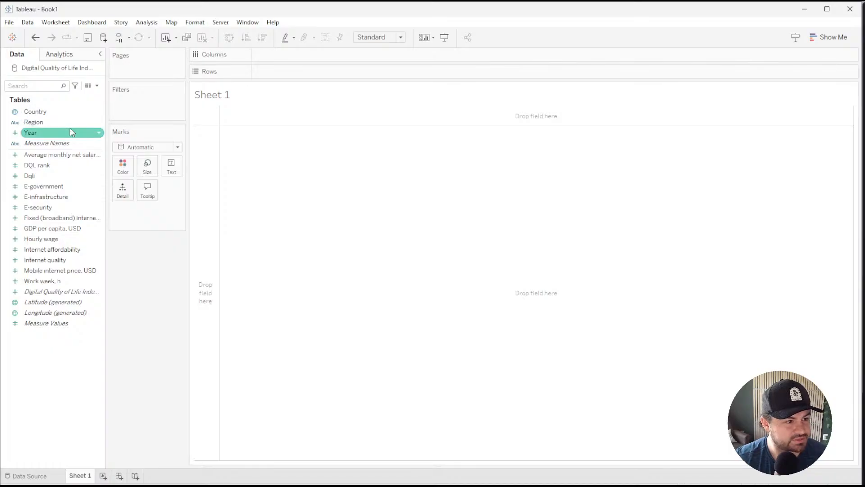
pyautogui.moveTo(45, 128); pyautogui.dragTo(295, 79)
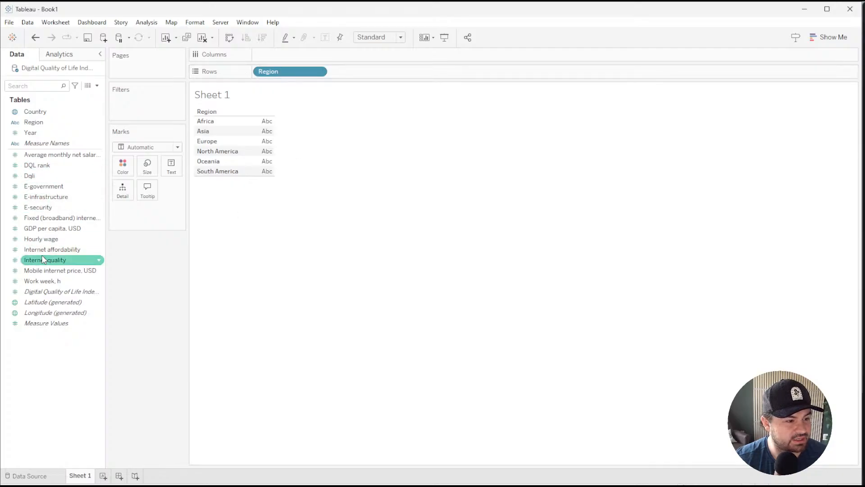
pyautogui.moveTo(44, 265); pyautogui.dragTo(347, 55)
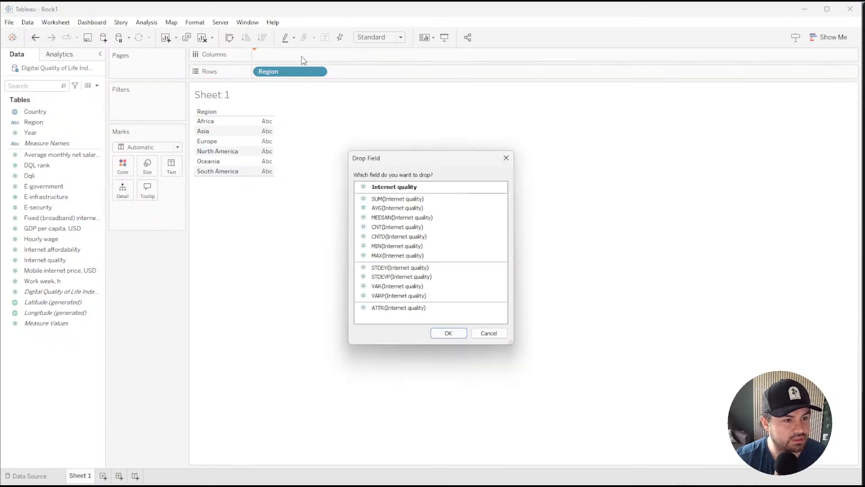
pyautogui.click(397, 207)
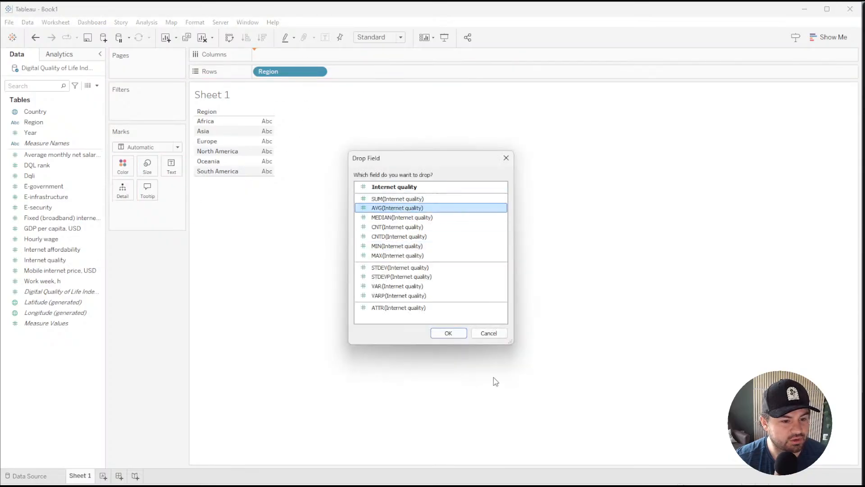
pyautogui.click(452, 333)
# Fit the Sheet 1 bar chart to Entire View and show mark labels on the bars
pyautogui.click(380, 37)
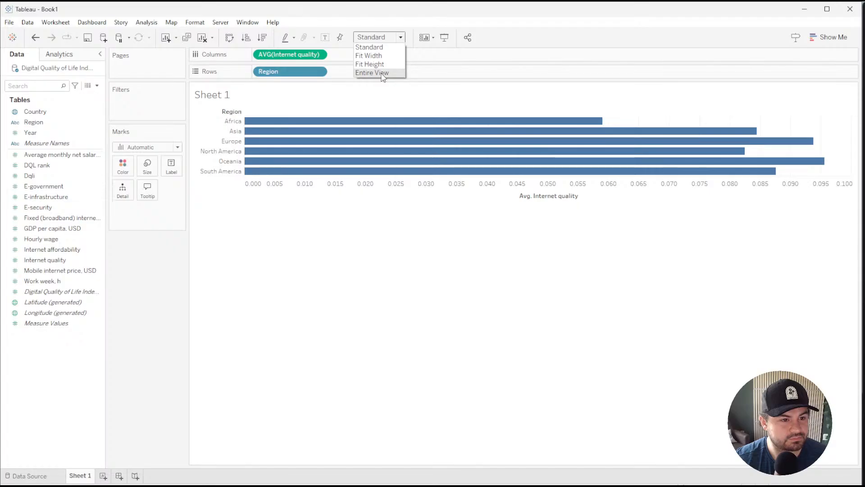
pyautogui.click(383, 81)
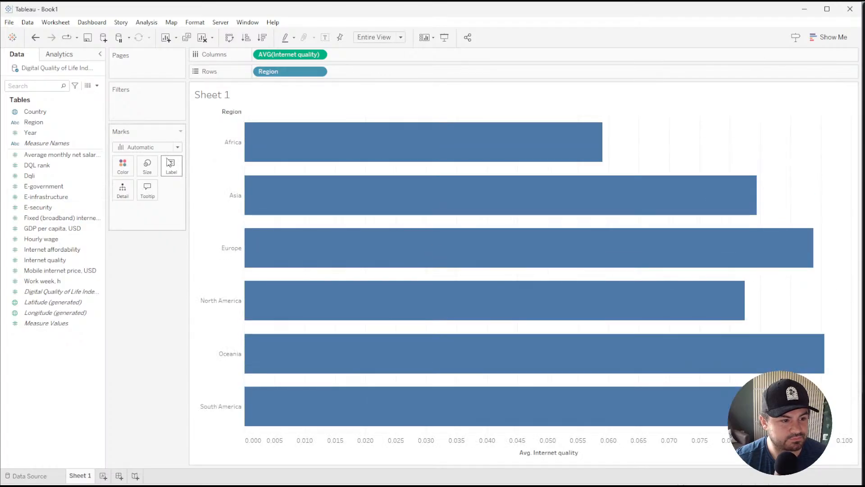
pyautogui.click(171, 167)
pyautogui.click(193, 189)
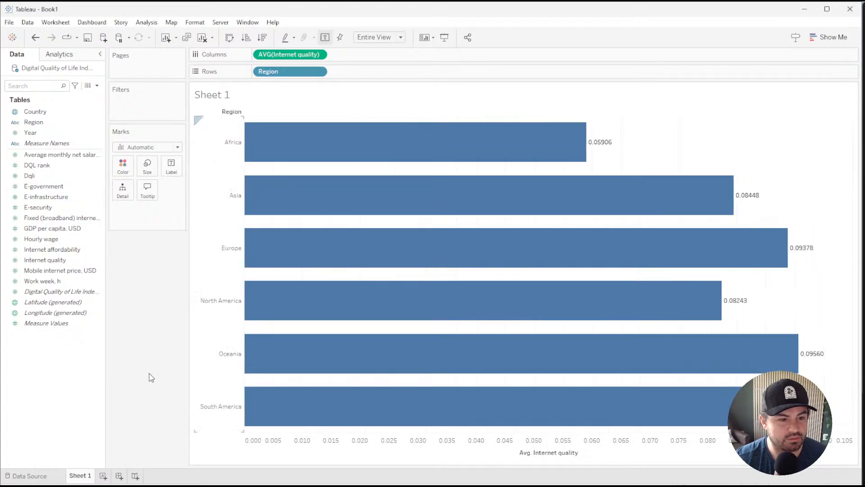
# Check the default bar tooltips on Sheet 1 and add average Hourly wage to the tooltip
pyautogui.moveTo(396, 423)
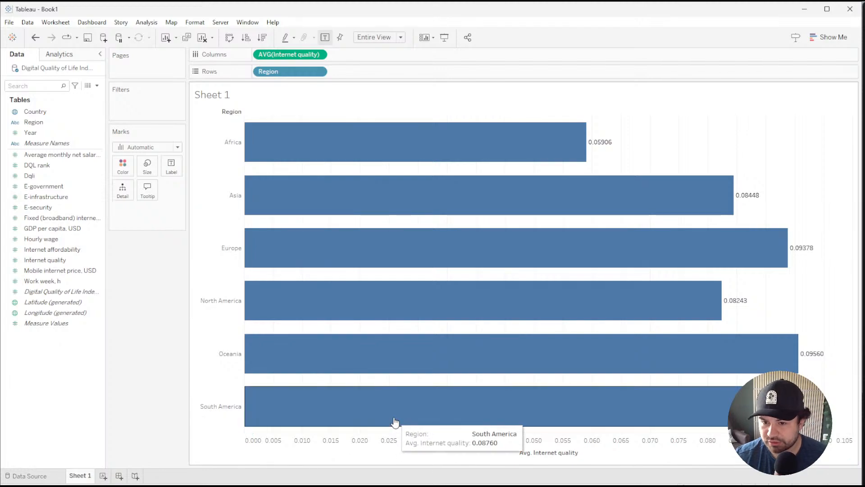
pyautogui.moveTo(443, 194)
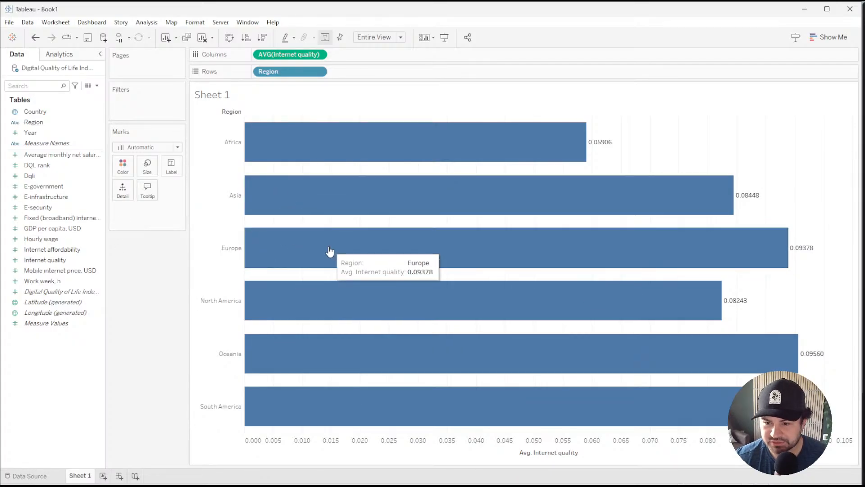
pyautogui.click(39, 239)
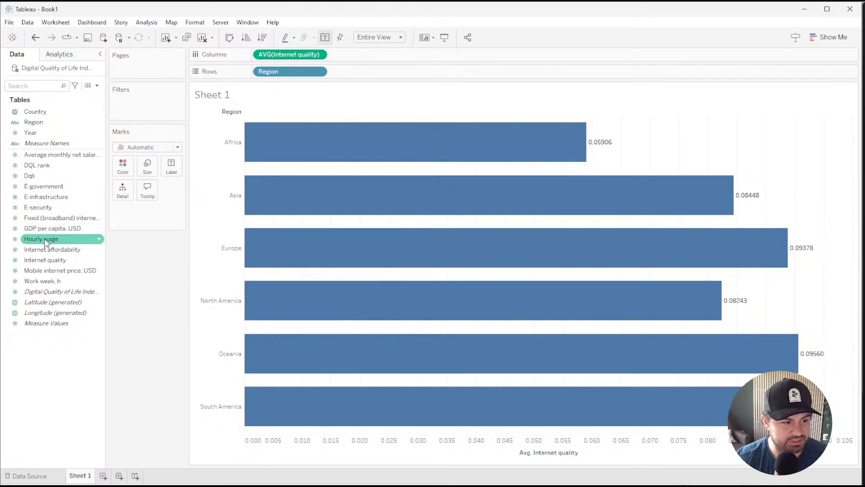
pyautogui.moveTo(36, 239); pyautogui.dragTo(139, 191)
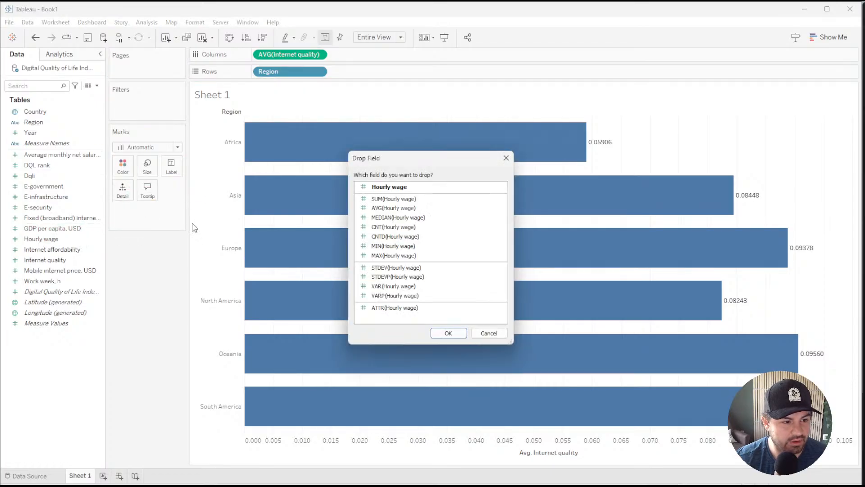
pyautogui.click(396, 208)
pyautogui.click(448, 333)
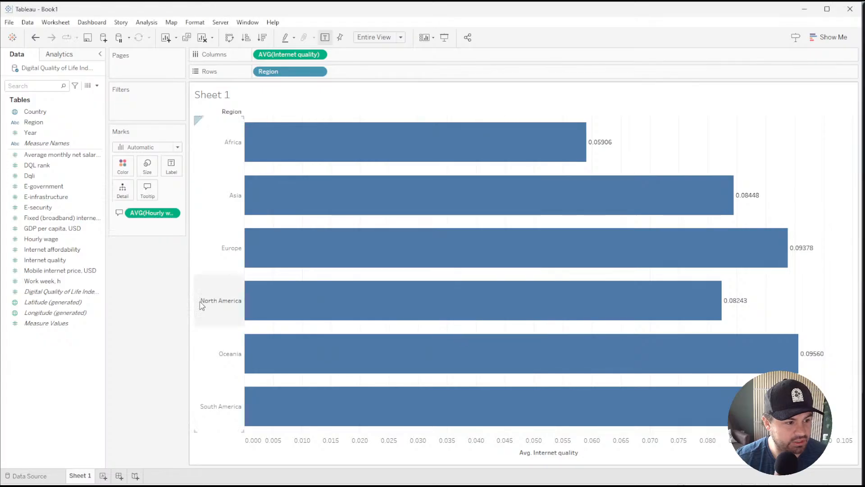
# Add average Internet affordability and average Mobile internet price, USD to the Sheet 1 tooltip
pyautogui.moveTo(44, 255); pyautogui.dragTo(147, 189)
pyautogui.click(397, 207)
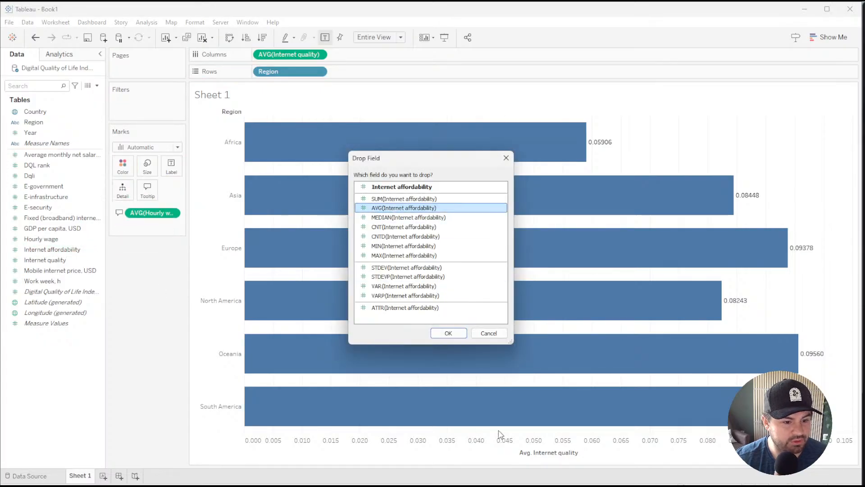
pyautogui.click(448, 333)
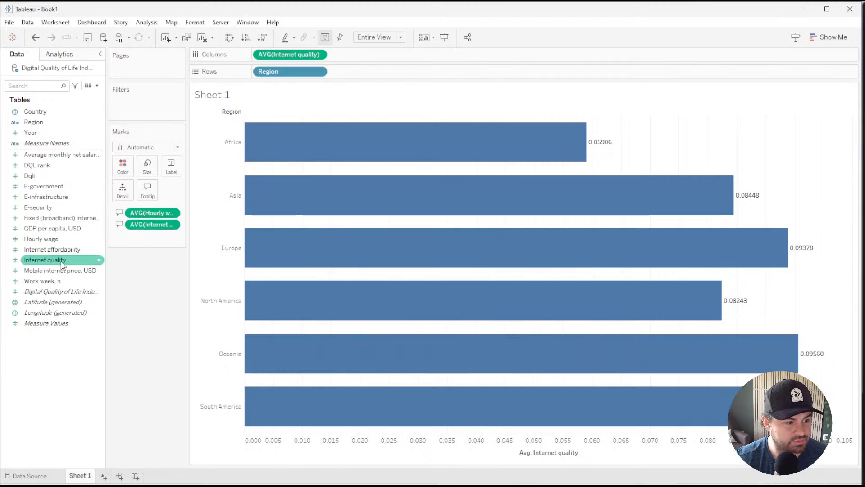
pyautogui.moveTo(63, 261)
pyautogui.mouseDown()
pyautogui.moveTo(151, 200)
pyautogui.moveTo(52, 248)
pyautogui.mouseUp()
pyautogui.click(53, 281)
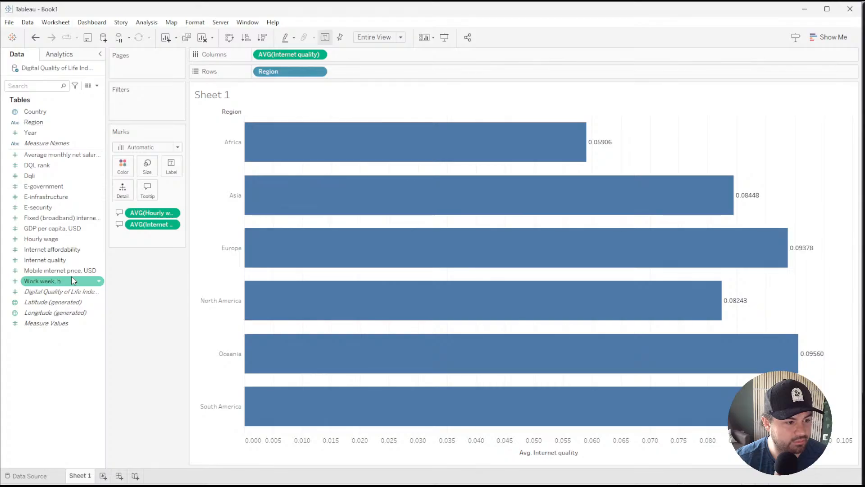
pyautogui.moveTo(64, 270); pyautogui.dragTo(147, 192)
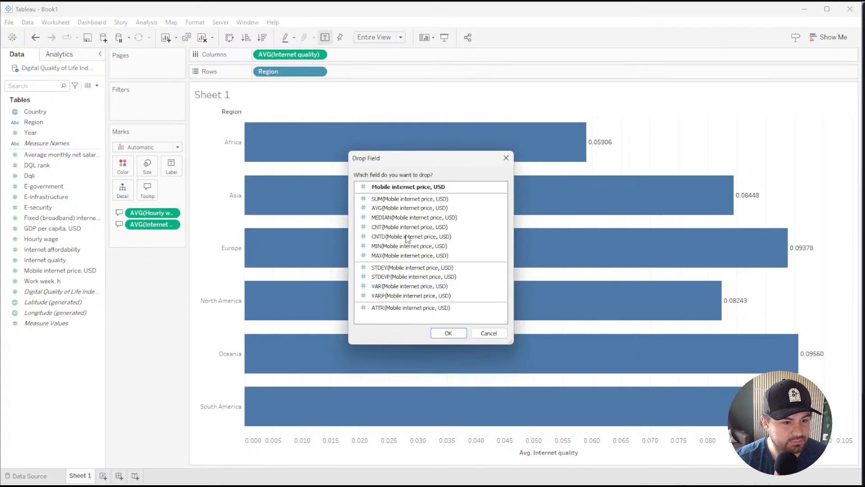
pyautogui.click(409, 208)
pyautogui.click(448, 333)
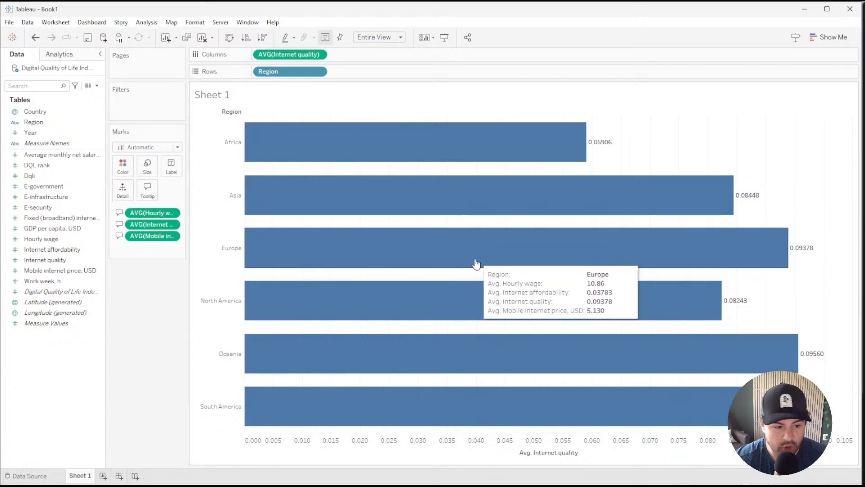
# Create a new worksheet and chart average Internet quality on columns by Region on rows
pyautogui.click(104, 477)
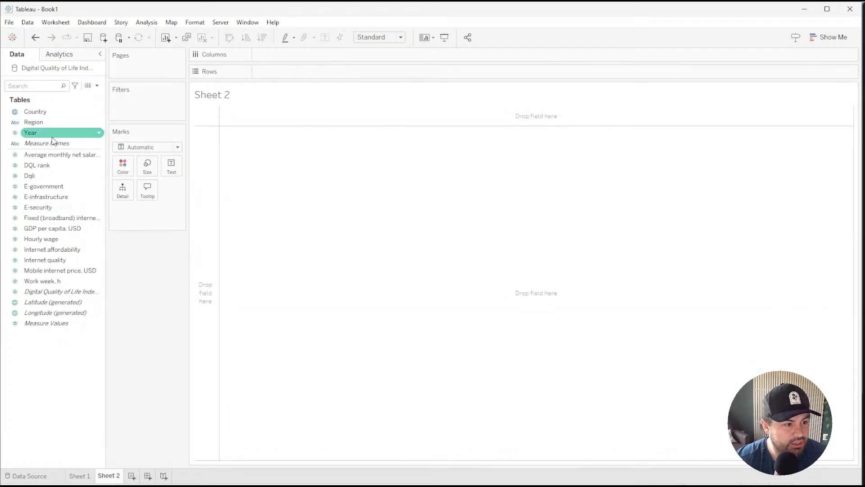
pyautogui.moveTo(45, 122); pyautogui.dragTo(327, 72)
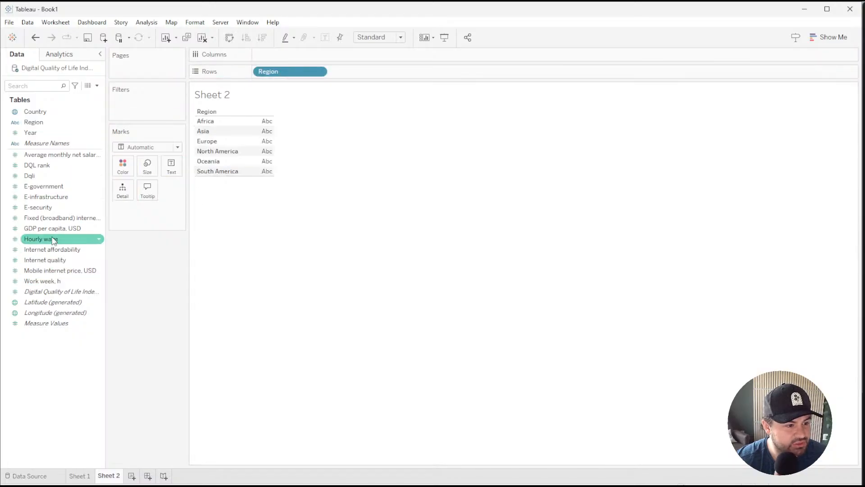
pyautogui.moveTo(45, 265); pyautogui.dragTo(319, 55)
pyautogui.click(396, 208)
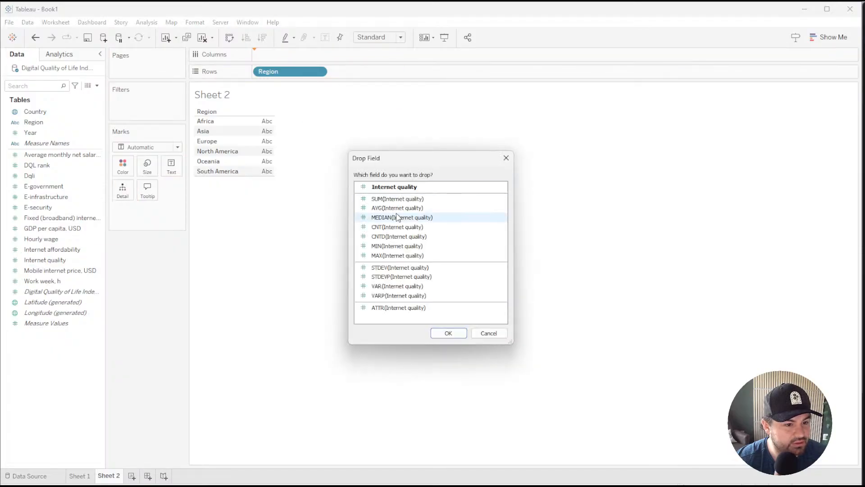
pyautogui.click(462, 336)
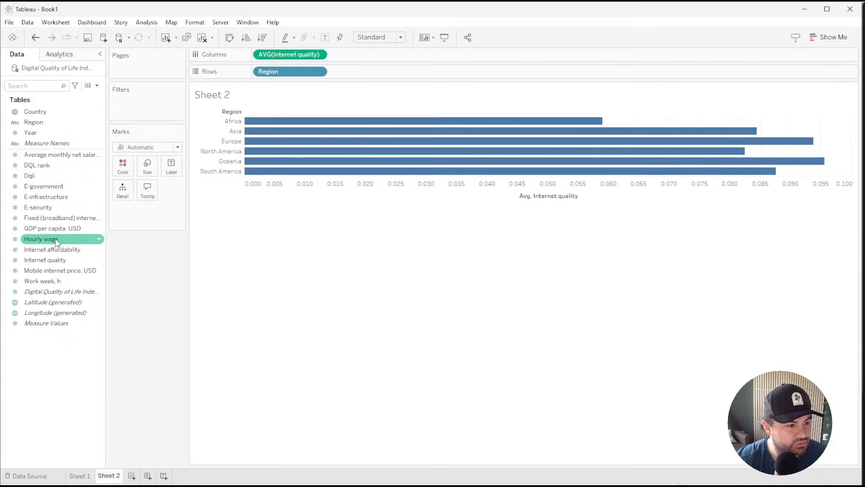
# Add average Hourly wage to the columns of Sheet 2 beside average Internet quality
pyautogui.moveTo(50, 239); pyautogui.dragTo(423, 55)
pyautogui.click(396, 207)
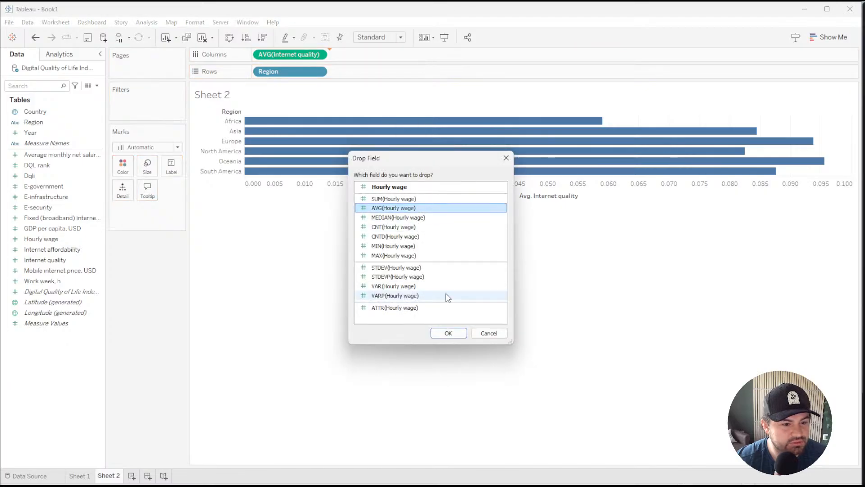
pyautogui.click(448, 333)
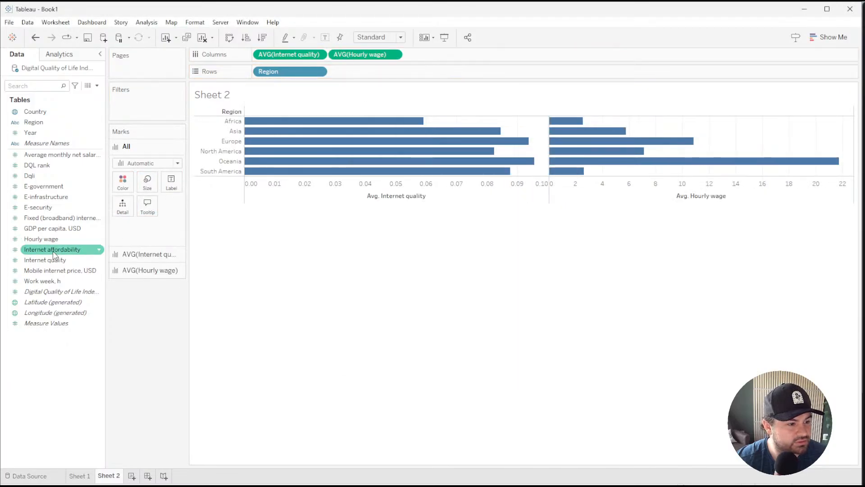
# Replace average Internet quality on columns with average Internet affordability and show mark labels on both bar charts
pyautogui.moveTo(53, 255); pyautogui.dragTo(284, 61)
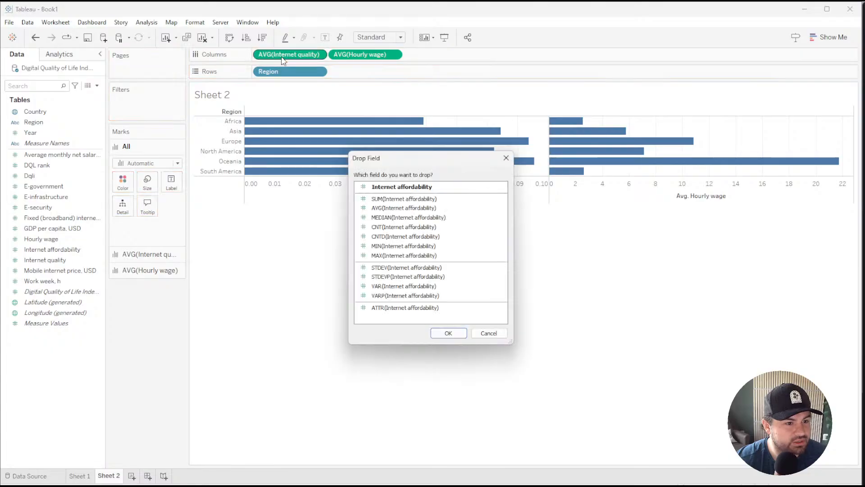
pyautogui.click(401, 208)
pyautogui.click(449, 333)
pyautogui.click(171, 183)
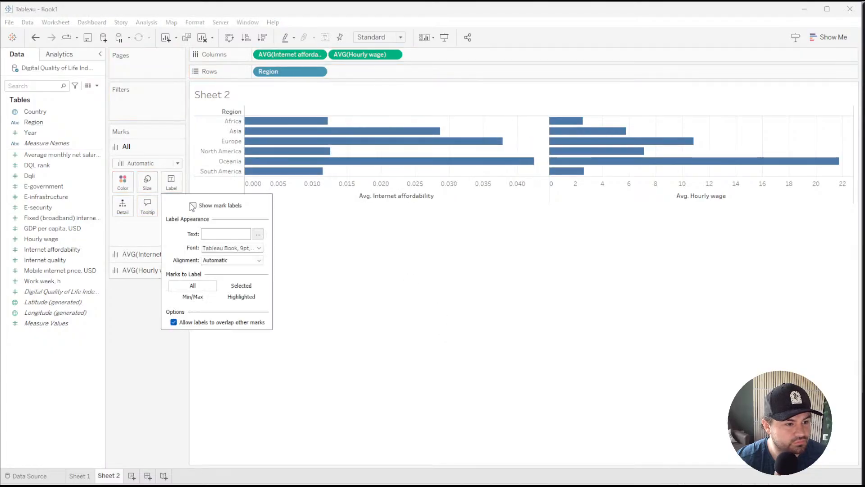
pyautogui.click(194, 205)
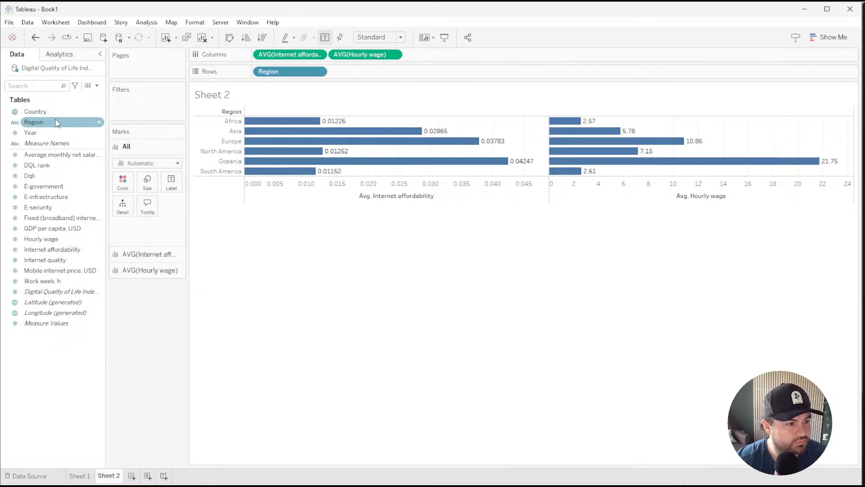
# Add Year as a discrete dimension to the rows of Sheet 2 after Region
pyautogui.moveTo(31, 132); pyautogui.dragTo(356, 71)
pyautogui.click(408, 189)
pyautogui.click(449, 334)
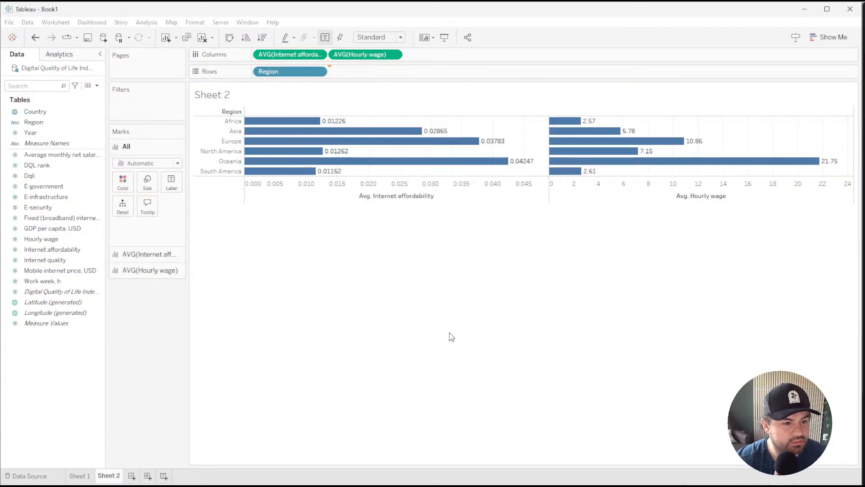
pyautogui.rightClick(343, 71)
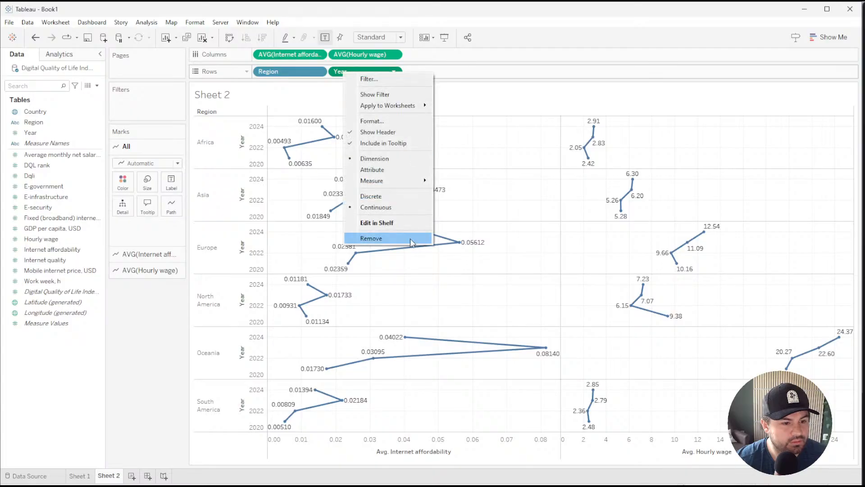
pyautogui.click(396, 198)
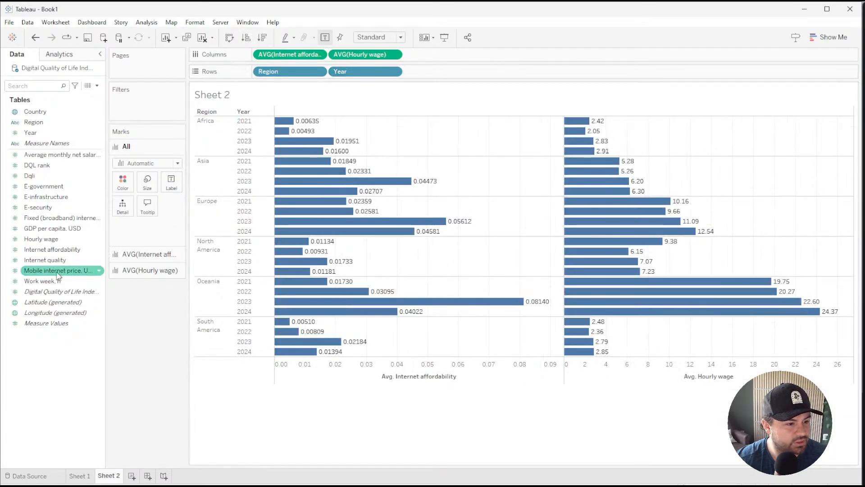
# Add average Mobile internet price, USD to the Sheet 2 columns after average Hourly wage
pyautogui.moveTo(61, 270); pyautogui.dragTo(505, 56)
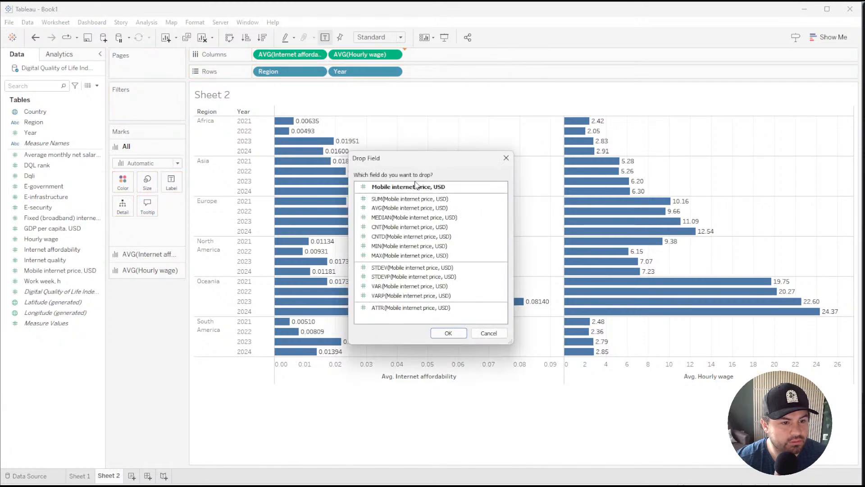
pyautogui.click(408, 208)
pyautogui.click(448, 333)
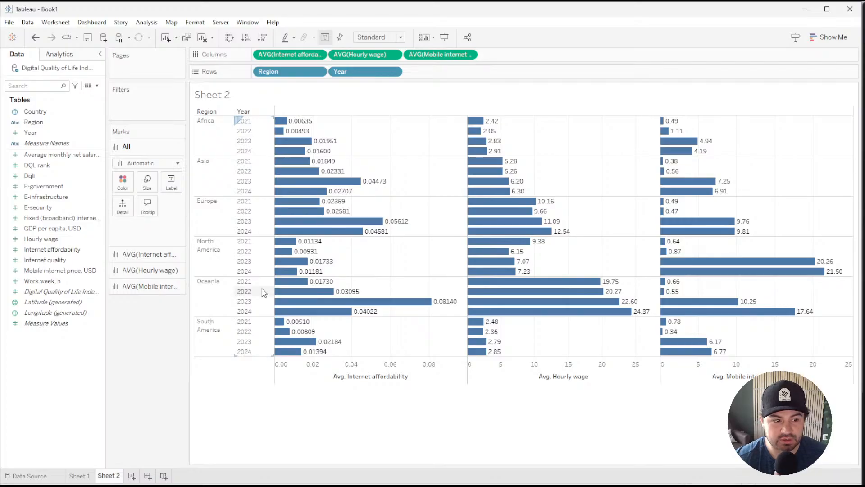
# Reduce the Sheet 1 tooltip text to the Region field only, deleting its label and all the average measure lines
pyautogui.click(80, 477)
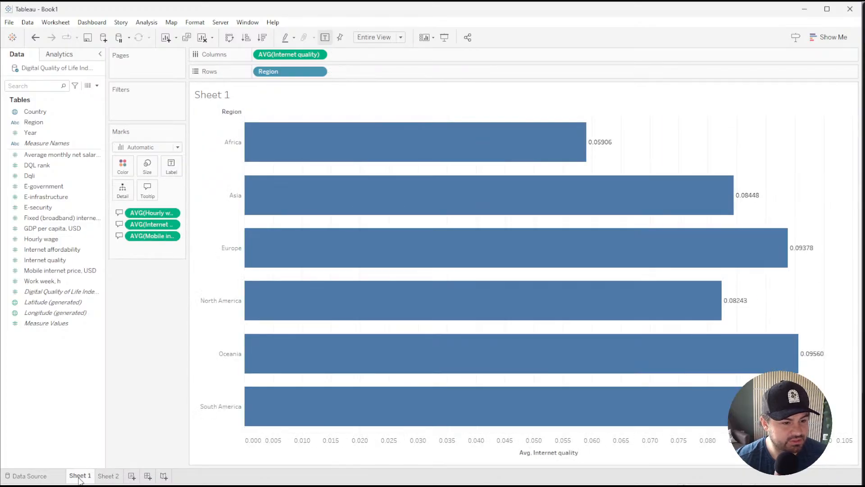
pyautogui.click(154, 197)
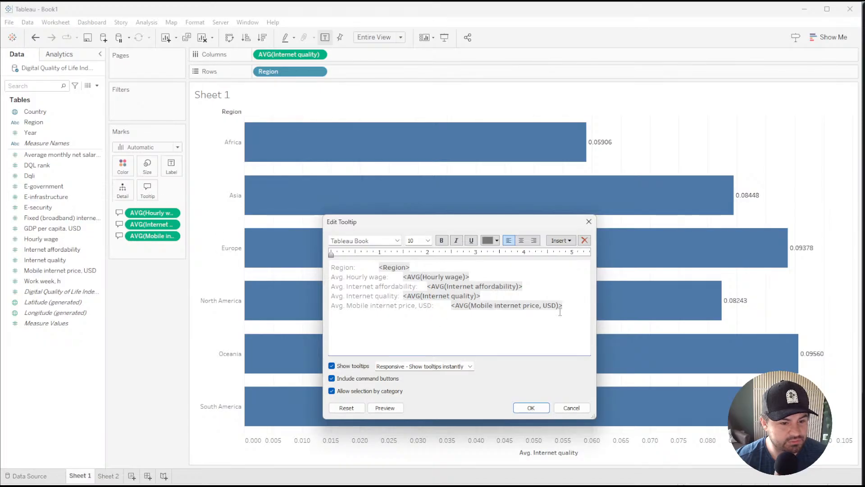
pyautogui.moveTo(560, 311); pyautogui.dragTo(330, 268)
pyautogui.press('BackSpace')
pyautogui.press('BackSpace')
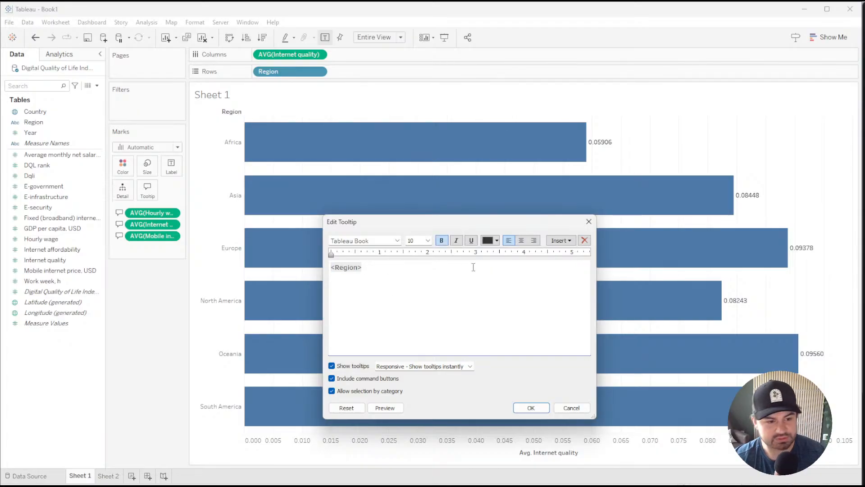
# Insert Sheet 2 below the Region field in the Sheet 1 tooltip, apply it and preview the tooltip on the bars
pyautogui.click(567, 244)
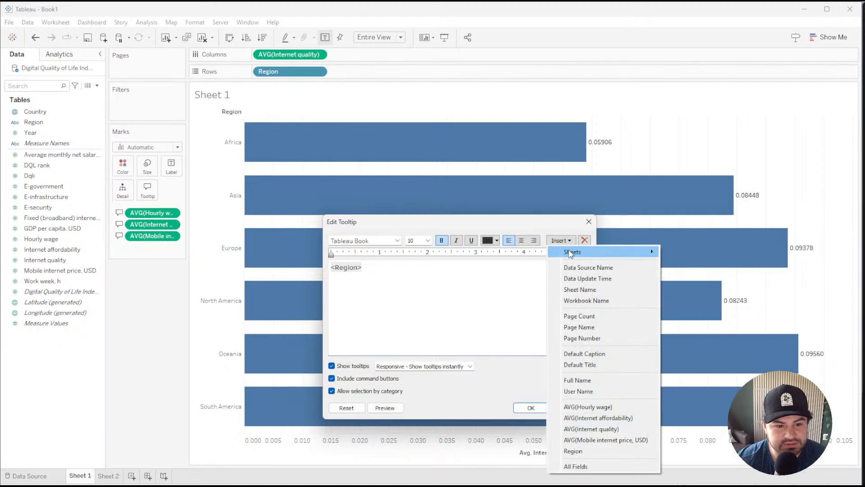
pyautogui.moveTo(571, 252)
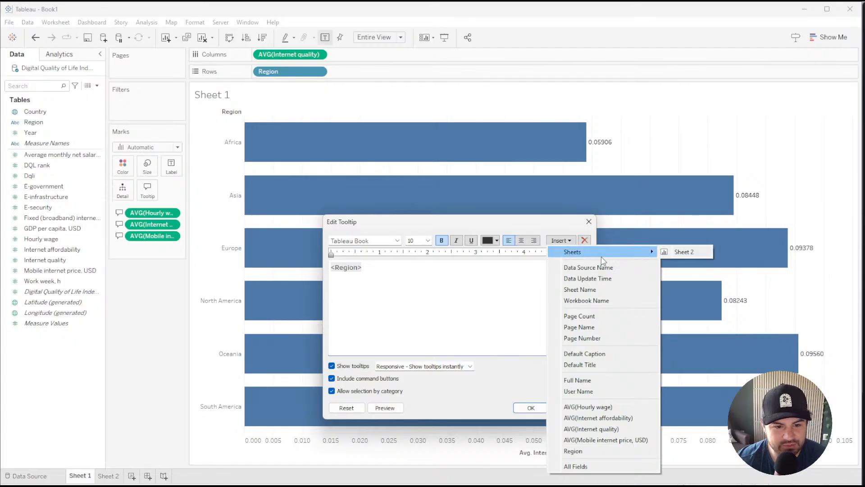
pyautogui.click(689, 252)
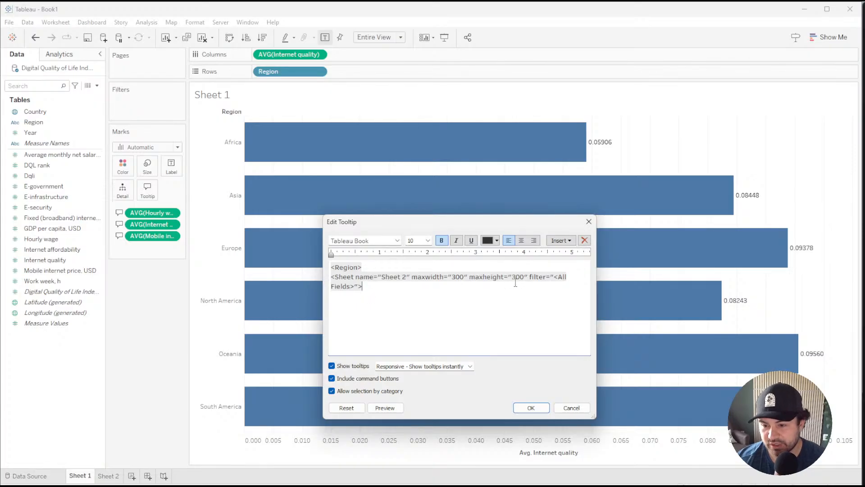
pyautogui.click(545, 407)
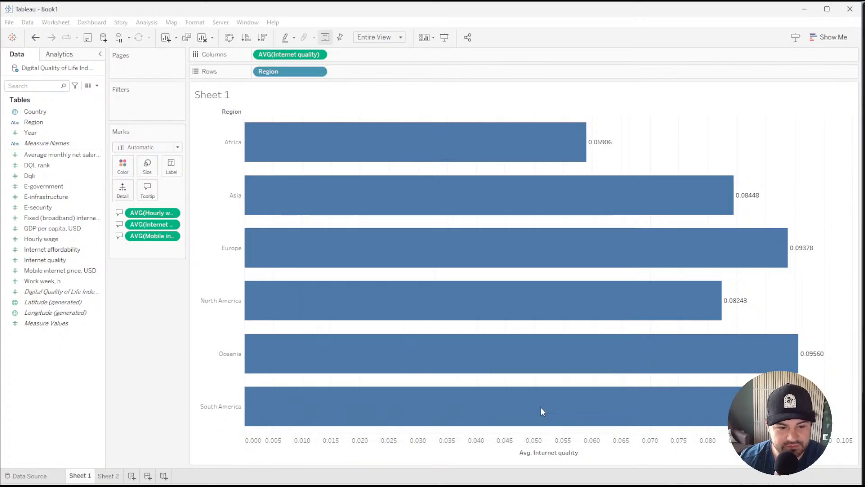
pyautogui.moveTo(303, 151)
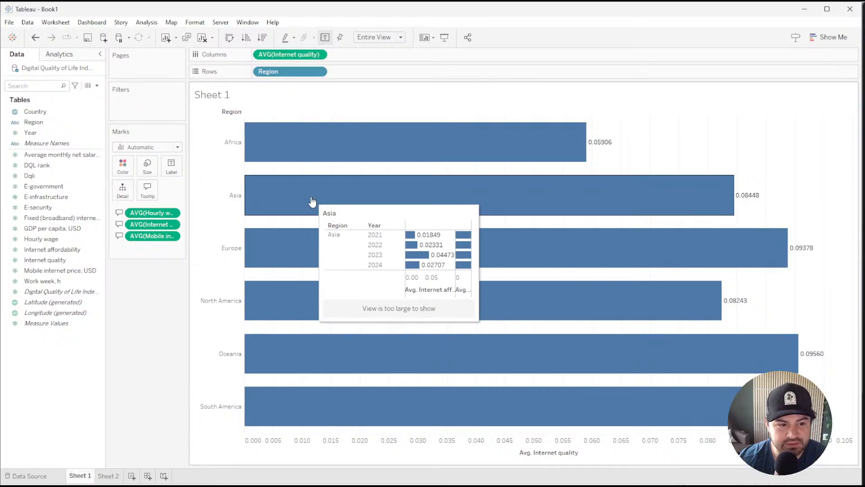
pyautogui.moveTo(304, 267)
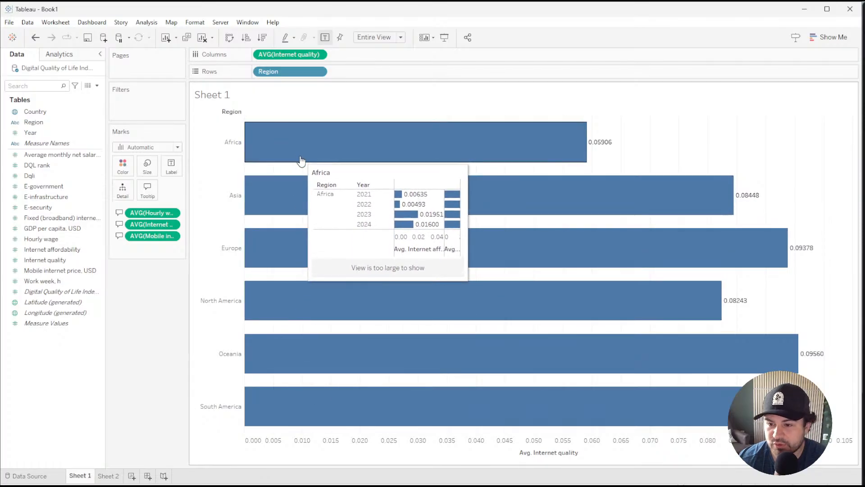
# Remove Region from the rows of Sheet 2 and set the embedded sheet's maxwidth to 700 in the Sheet 1 tooltip
pyautogui.click(108, 476)
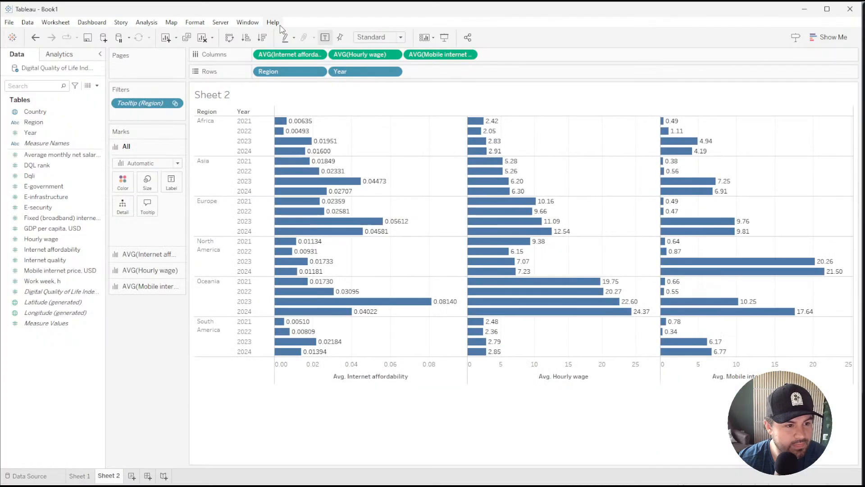
pyautogui.moveTo(273, 73); pyautogui.dragTo(98, 473)
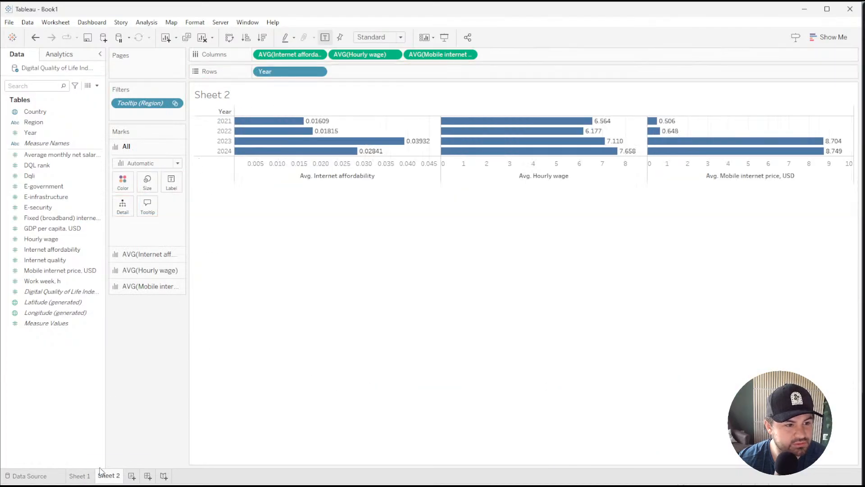
pyautogui.click(79, 476)
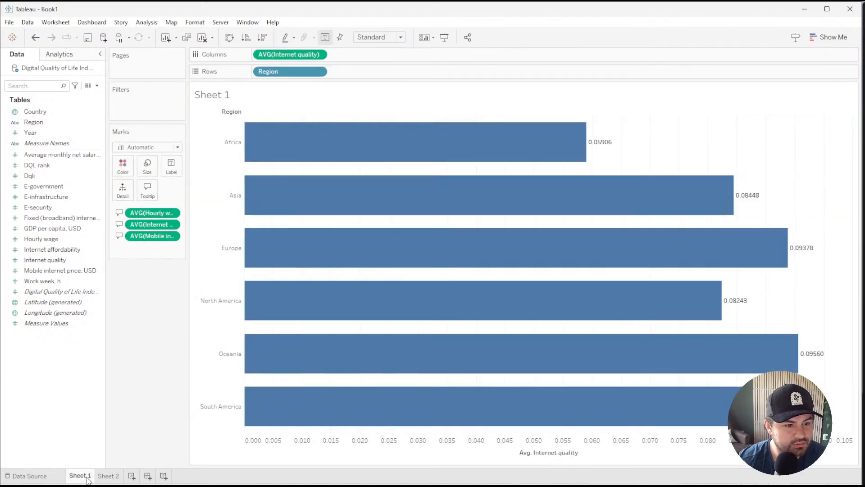
pyautogui.click(147, 192)
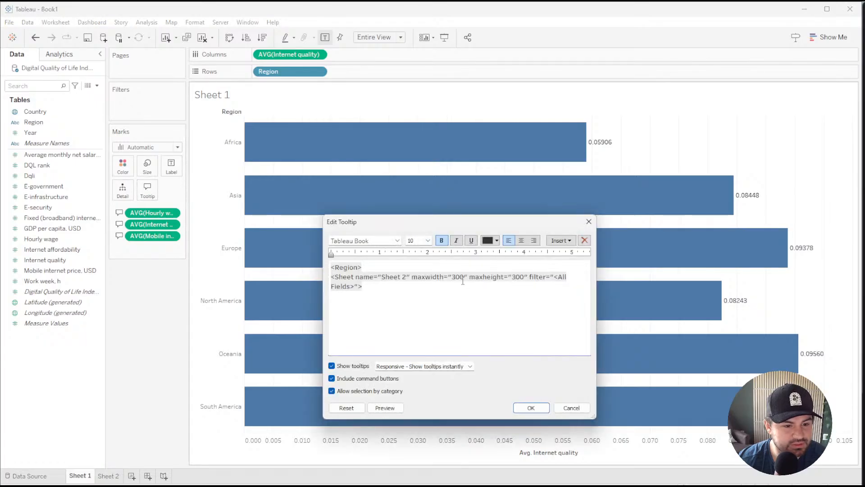
pyautogui.tripleClick(455, 276)
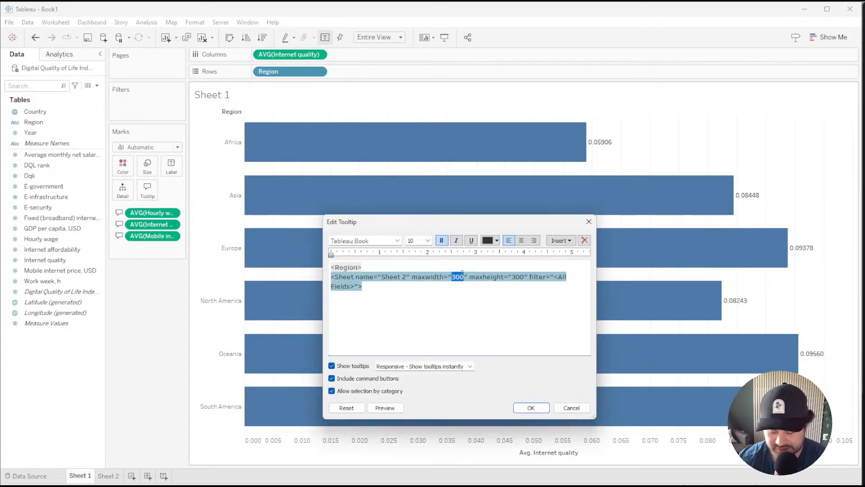
pyautogui.write('700')
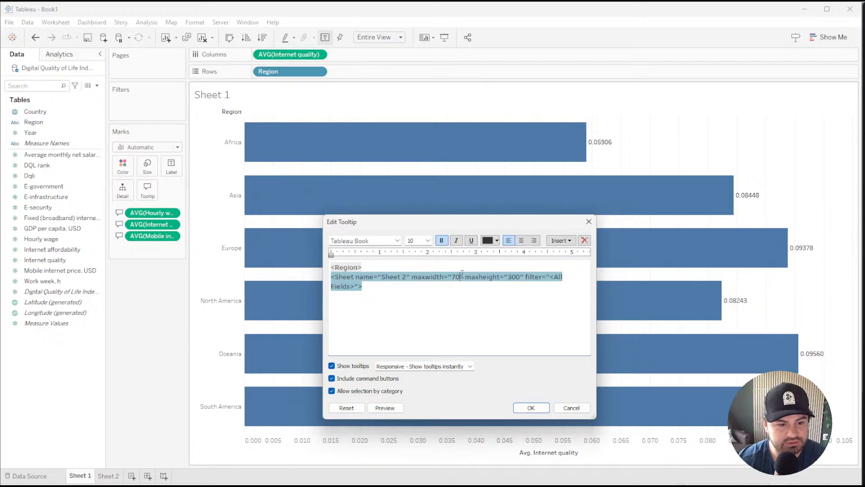
pyautogui.click(530, 408)
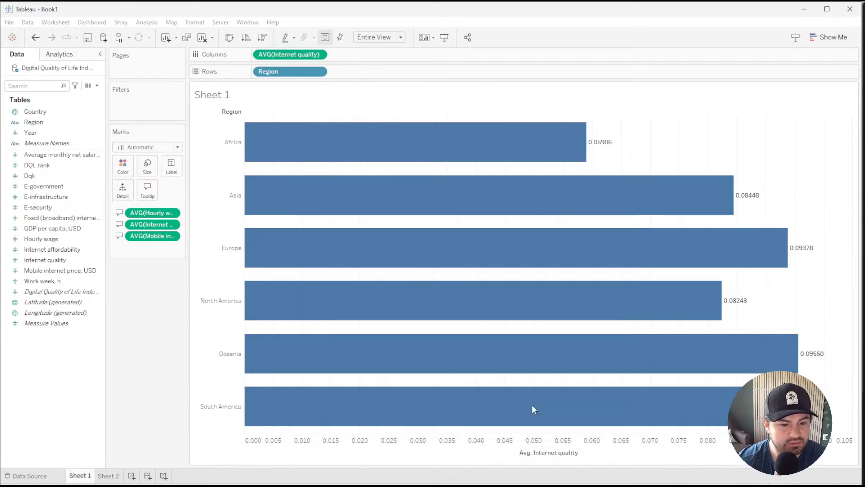
pyautogui.moveTo(458, 140)
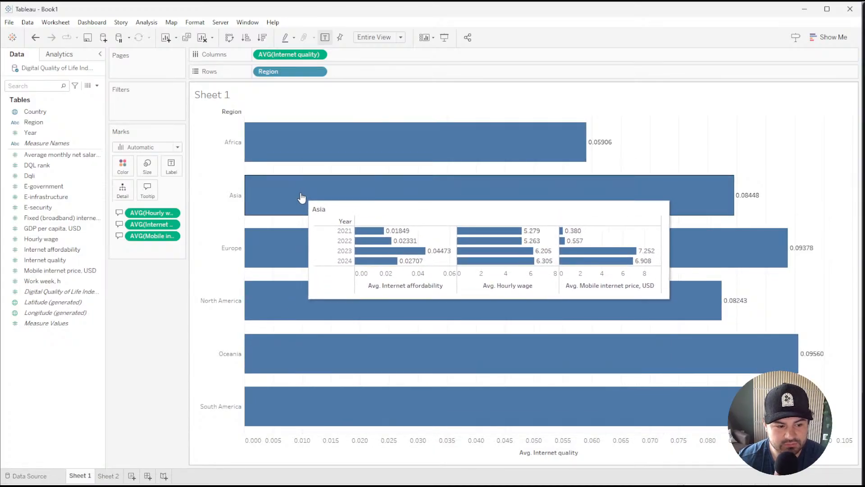
# Create a new worksheet, Sheet 3, and delete the Sheet 2 reference from the Sheet 1 tooltip, keeping the Region field
pyautogui.click(131, 476)
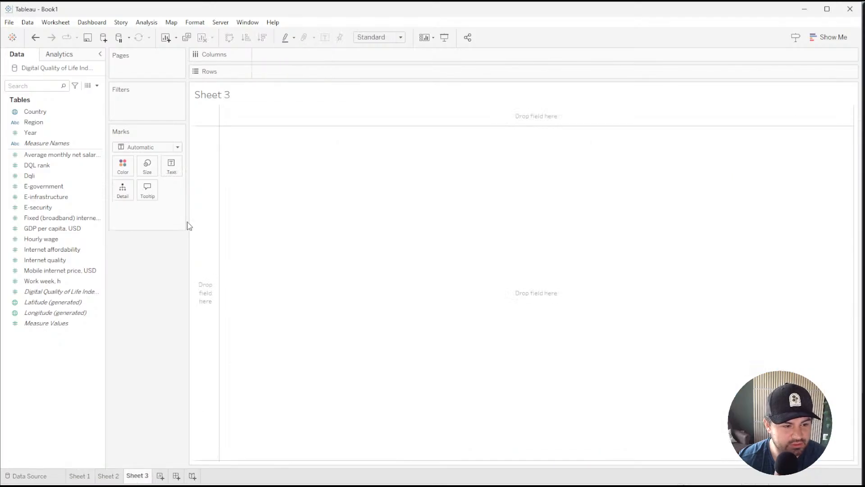
pyautogui.click(81, 477)
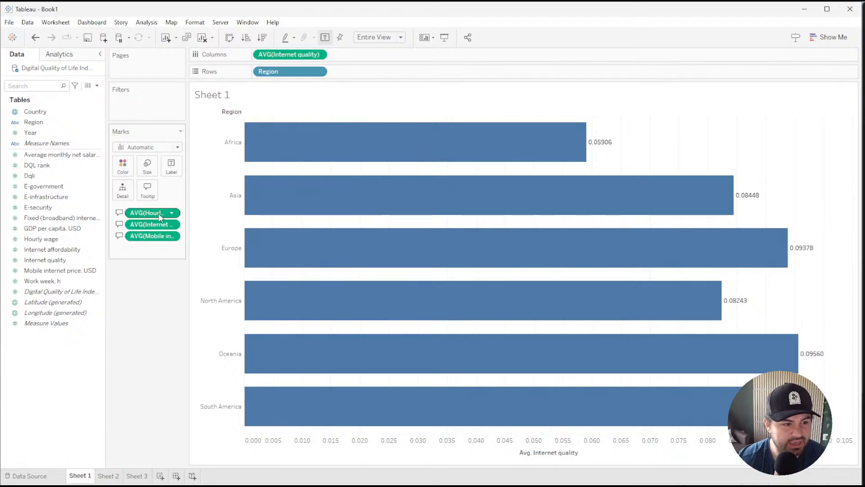
pyautogui.click(147, 189)
pyautogui.moveTo(364, 286); pyautogui.dragTo(316, 274)
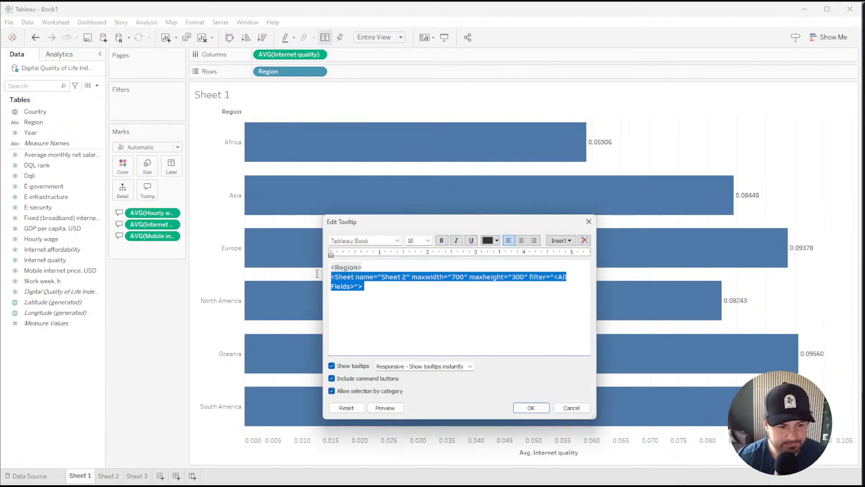
pyautogui.press('BackSpace')
pyautogui.click(528, 408)
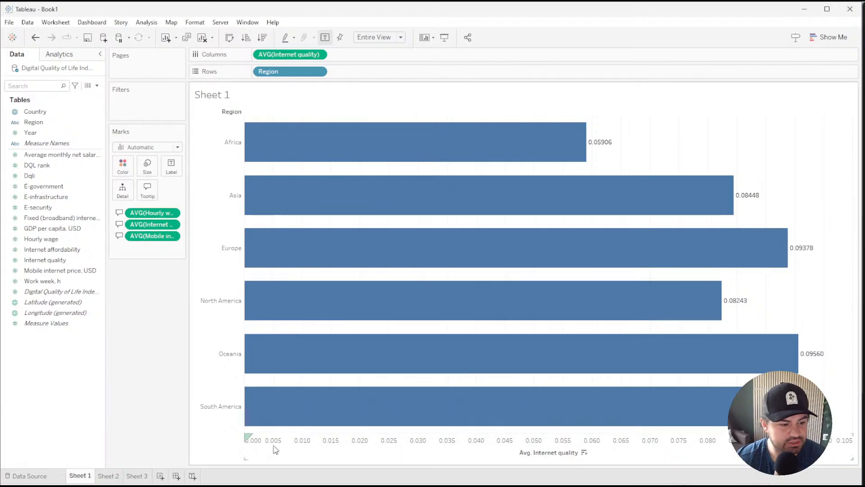
# Chart Internet quality on rows by Year on columns in Sheet 3, using the Bar mark type
pyautogui.click(146, 479)
pyautogui.moveTo(34, 123); pyautogui.dragTo(76, 147)
pyautogui.moveTo(46, 260)
pyautogui.mouseDown()
pyautogui.moveTo(64, 259)
pyautogui.moveTo(337, 48)
pyautogui.moveTo(328, 71)
pyautogui.mouseUp()
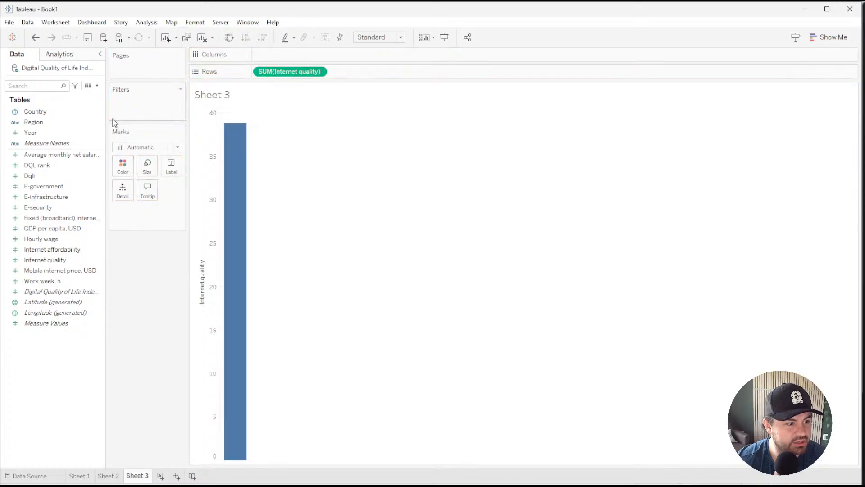
pyautogui.moveTo(30, 132)
pyautogui.mouseDown()
pyautogui.moveTo(266, 88)
pyautogui.moveTo(276, 55)
pyautogui.mouseUp()
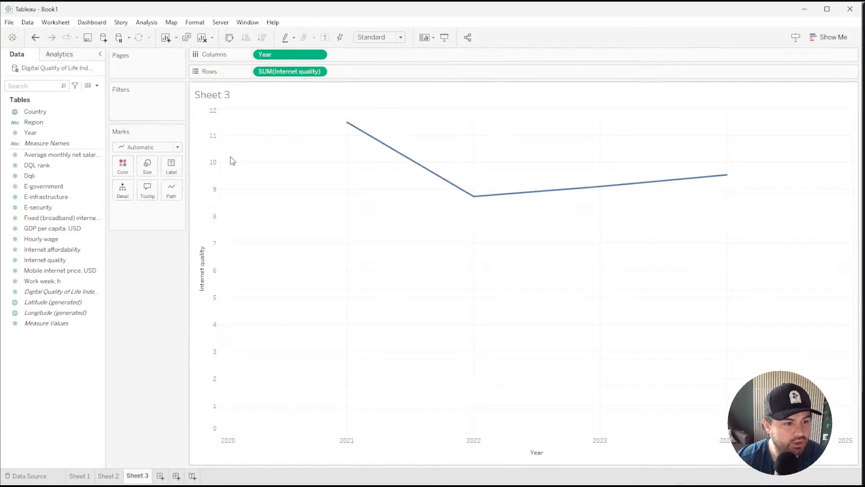
pyautogui.click(145, 147)
pyautogui.click(135, 168)
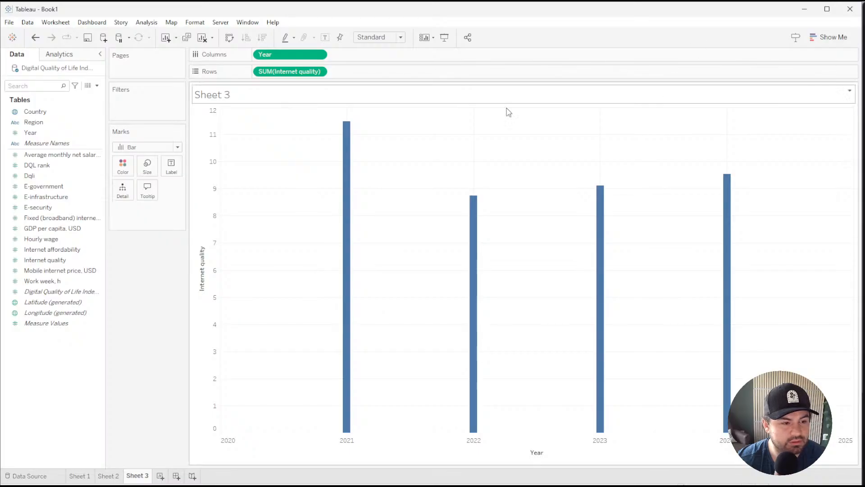
# Show mark labels on the Sheet 3 bars and convert Year on columns to discrete
pyautogui.click(168, 171)
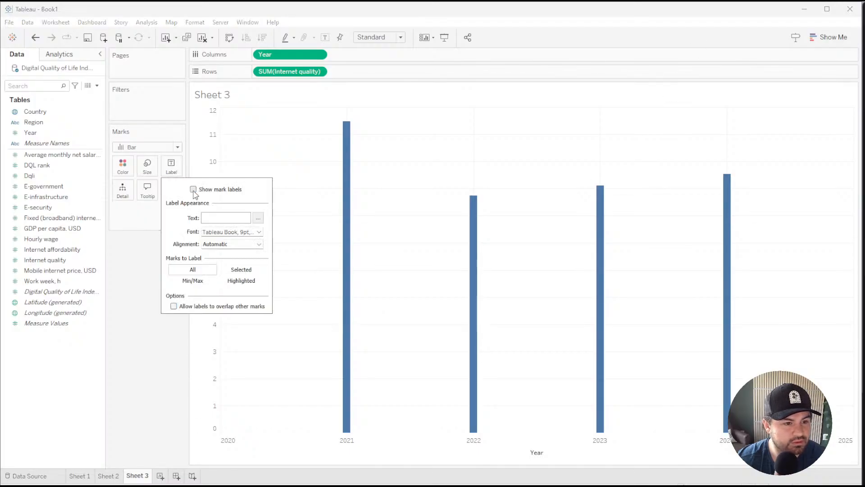
pyautogui.click(194, 189)
pyautogui.click(126, 332)
pyautogui.click(148, 166)
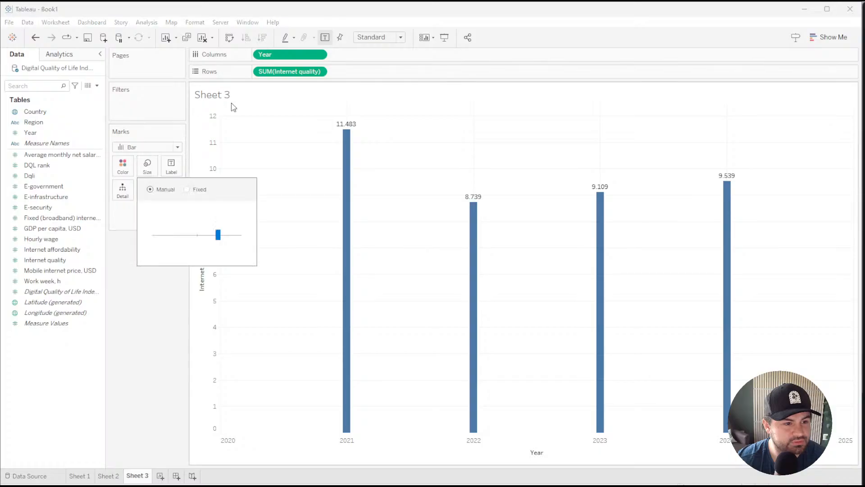
pyautogui.rightClick(273, 56)
pyautogui.click(308, 179)
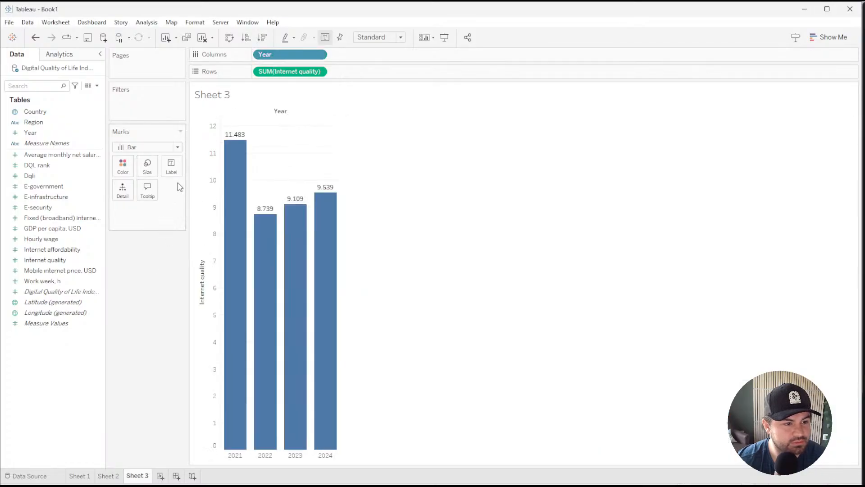
# Change the Internet quality aggregation on rows to Average and fit the Sheet 3 chart to Entire View
pyautogui.rightClick(288, 72)
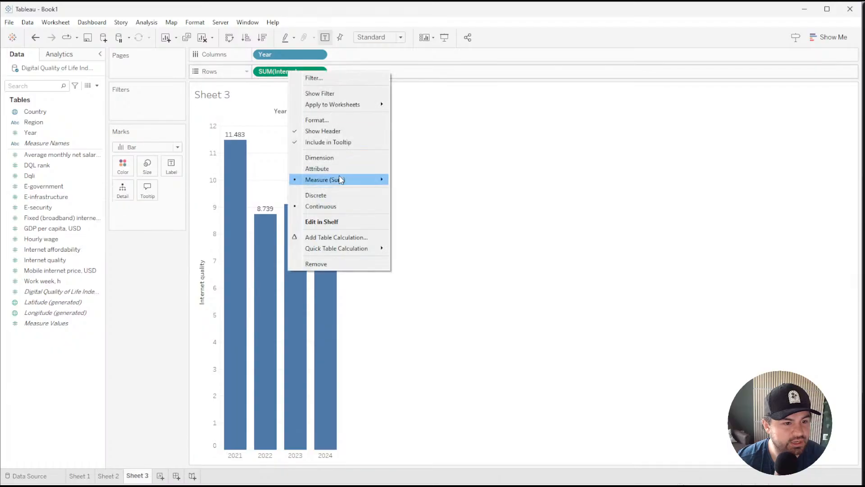
pyautogui.moveTo(343, 179)
pyautogui.click(410, 189)
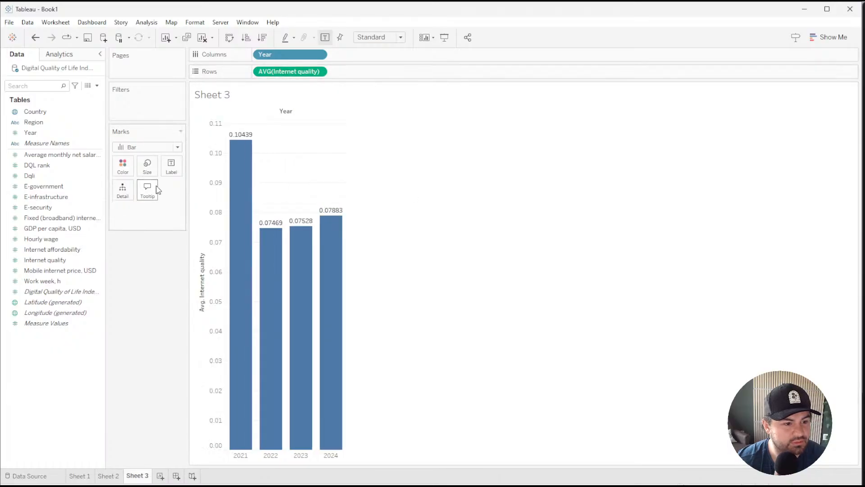
pyautogui.click(378, 37)
pyautogui.click(373, 72)
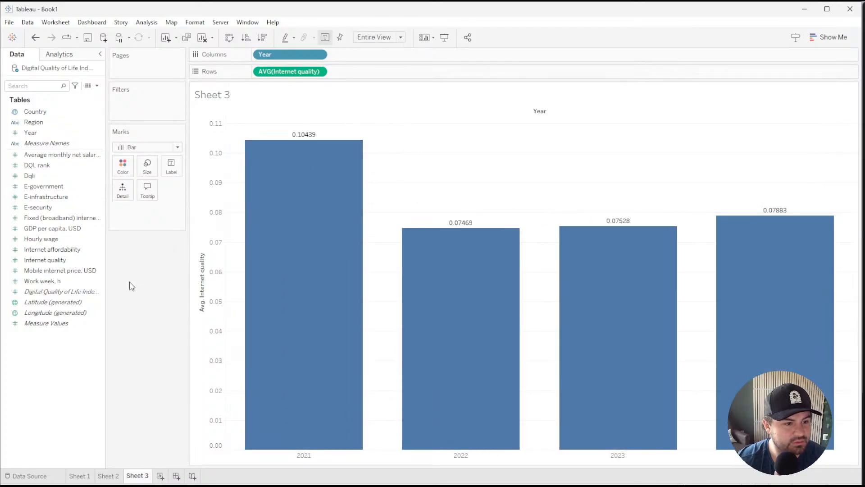
# Create a calculated field named Color Bar
pyautogui.click(97, 85)
pyautogui.click(93, 99)
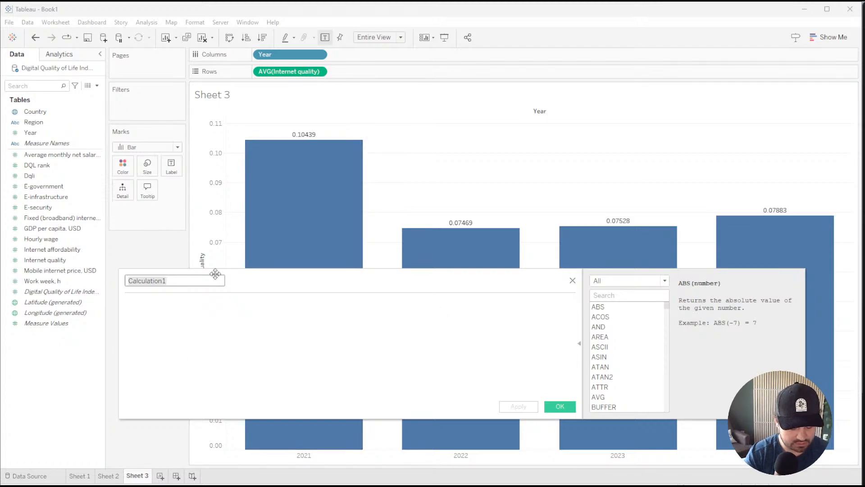
pyautogui.write('Color Bat')
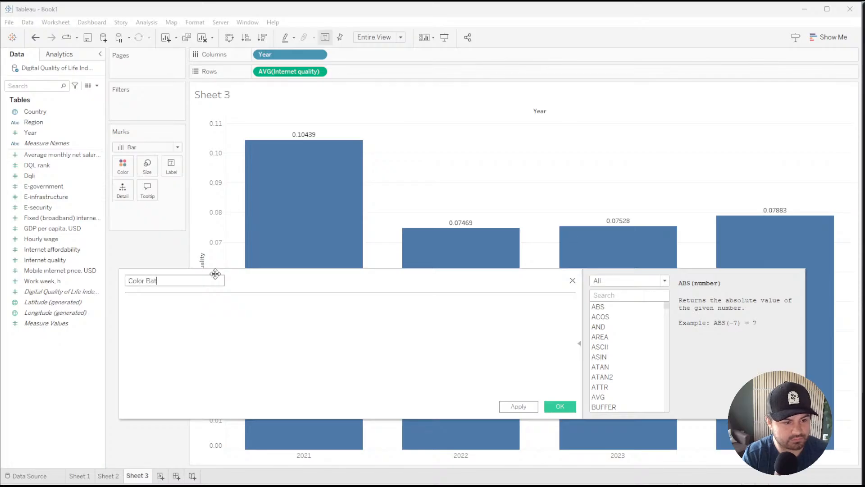
pyautogui.press('Tab')
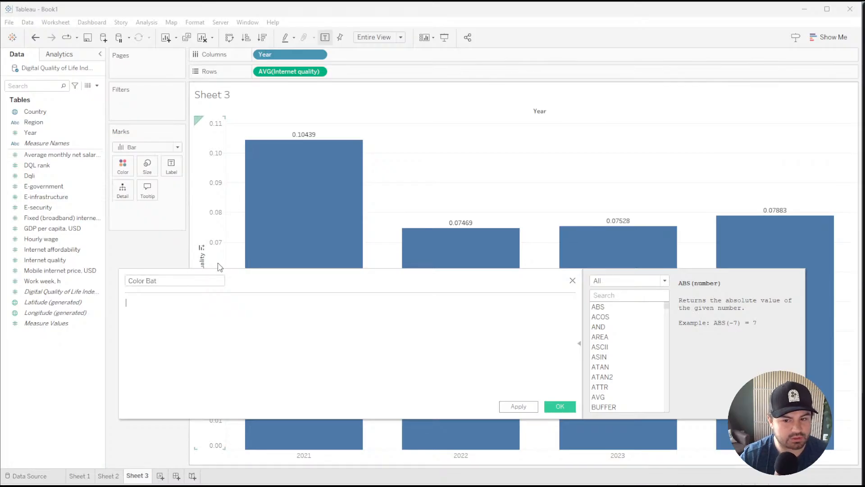
pyautogui.click(191, 282)
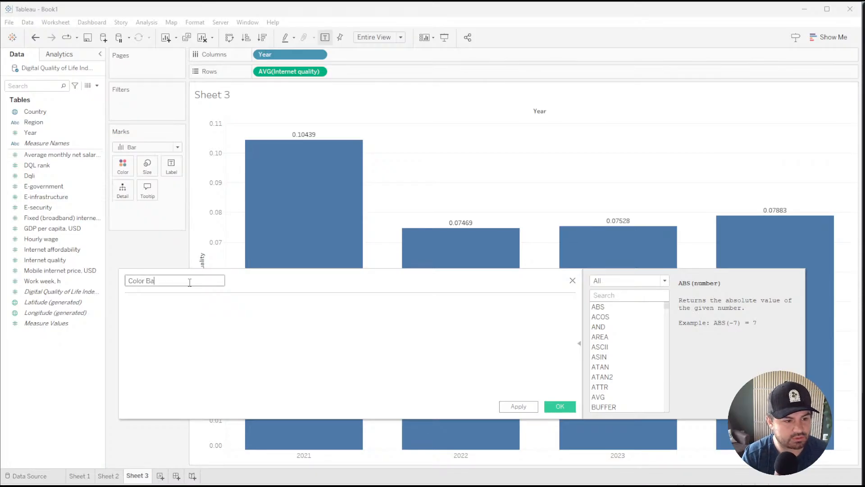
# Begin the Color Bar formula with an IF condition on WINDOW_AVG(AVG([Internet quality]))
pyautogui.write('IF')
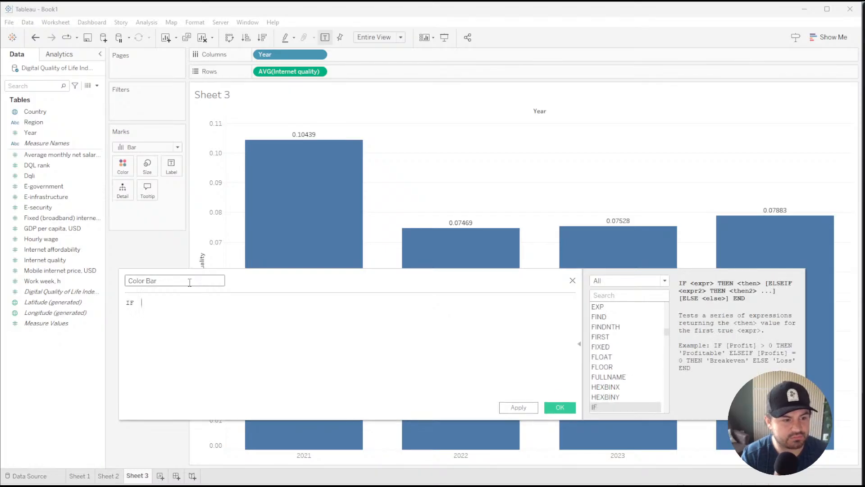
pyautogui.write(' t')
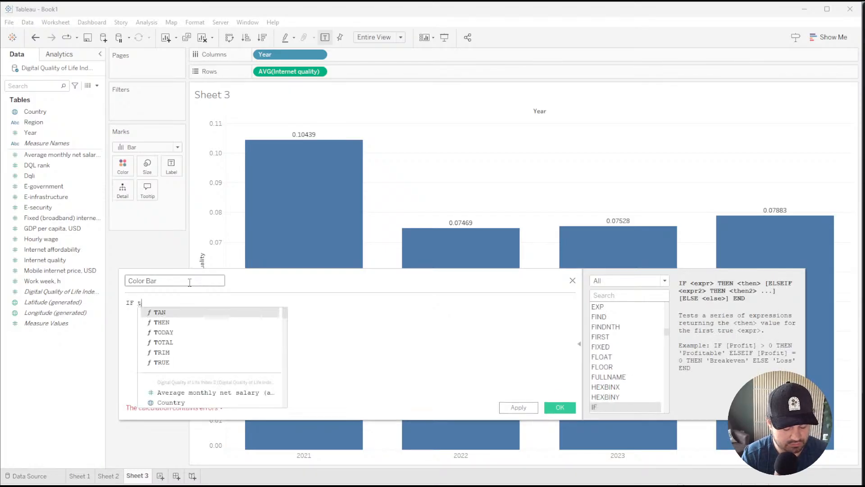
pyautogui.press('BackSpace')
pyautogui.write('win')
pyautogui.press('Return')
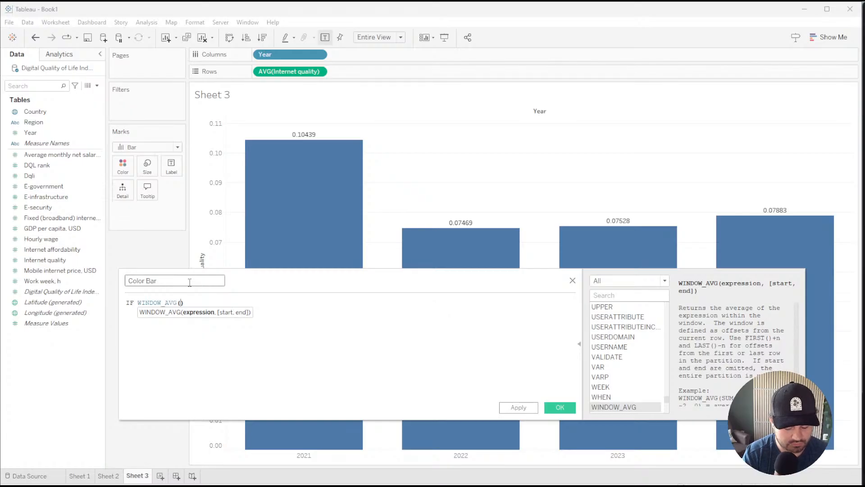
pyautogui.moveTo(291, 71); pyautogui.dragTo(181, 307)
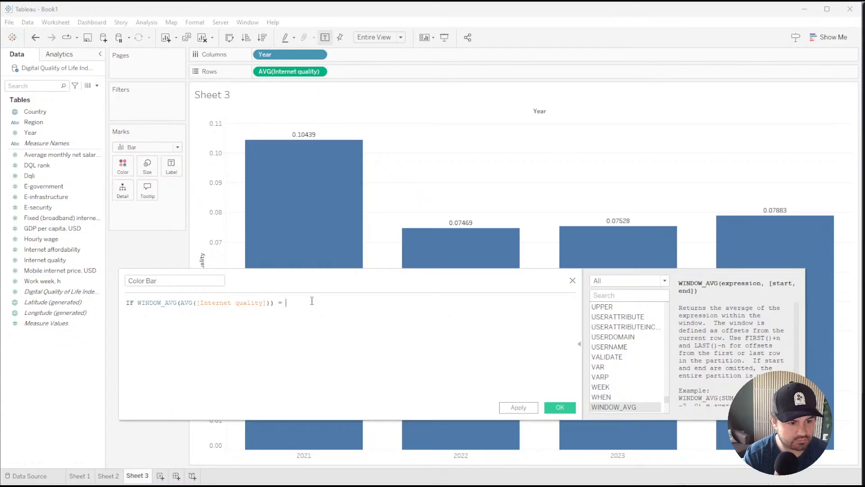
# Complete the IF condition by comparing it for equality with MAX(AVG([Internet quality]))
pyautogui.write('= macx')
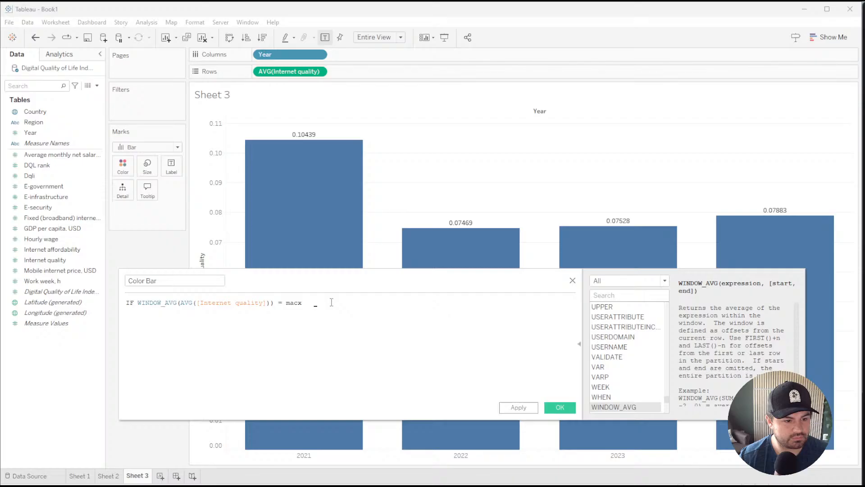
pyautogui.press('BackSpace')
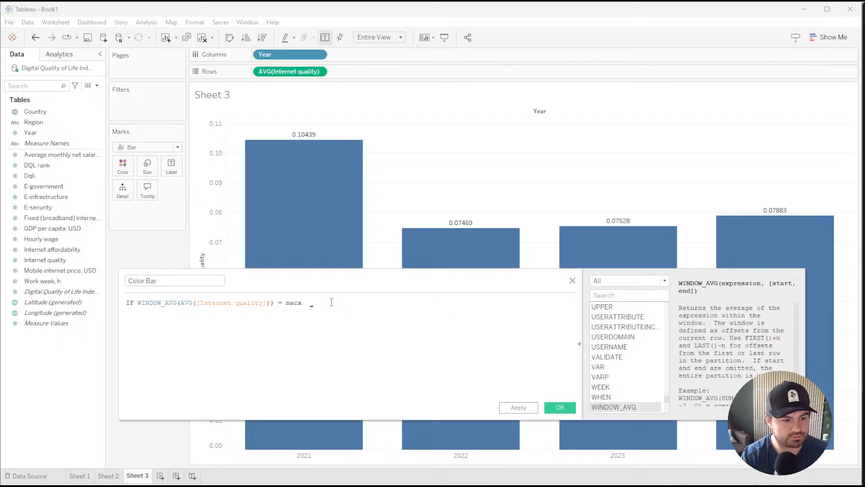
pyautogui.press('BackSpace')
pyautogui.write('x')
pyautogui.press('Return')
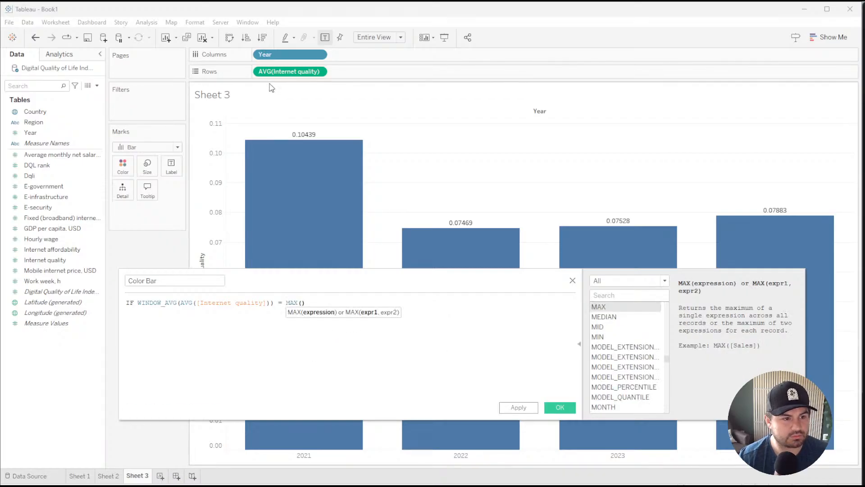
pyautogui.moveTo(271, 72); pyautogui.dragTo(305, 319)
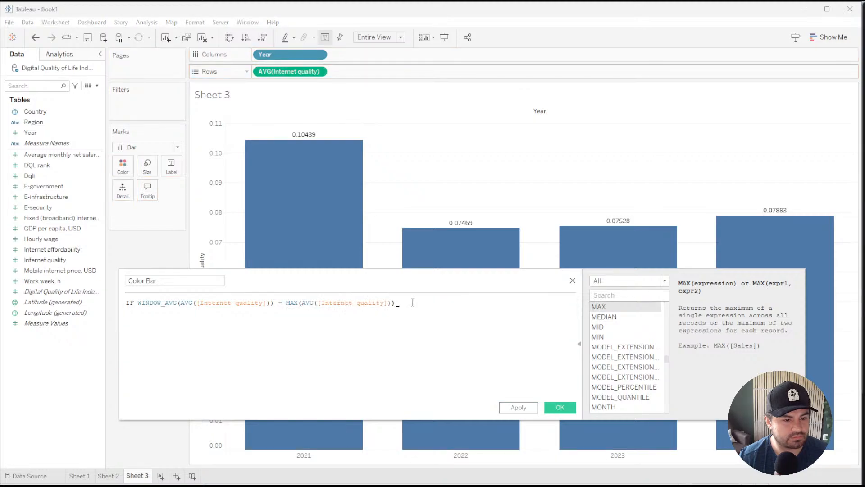
# Finish the Color Bar formula so it returns 'color' when the condition is true, ELSE 'no color', closed with END
pyautogui.write("THEN 'color")
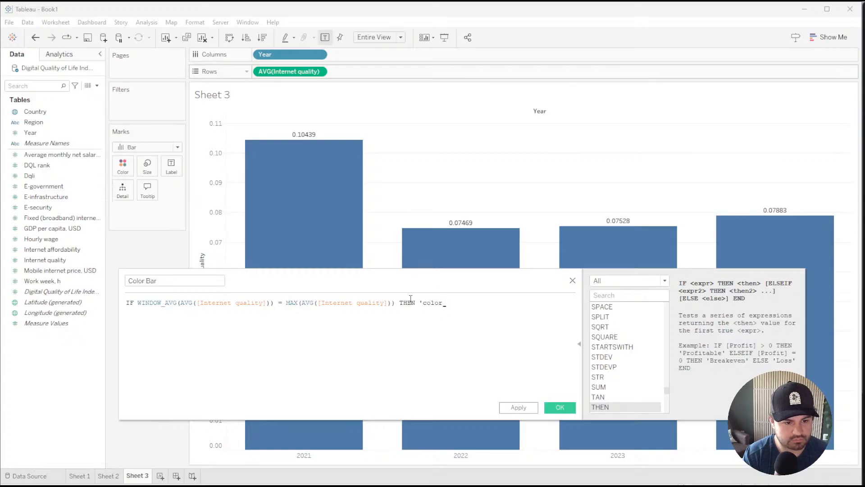
pyautogui.write("ELSE 'no color")
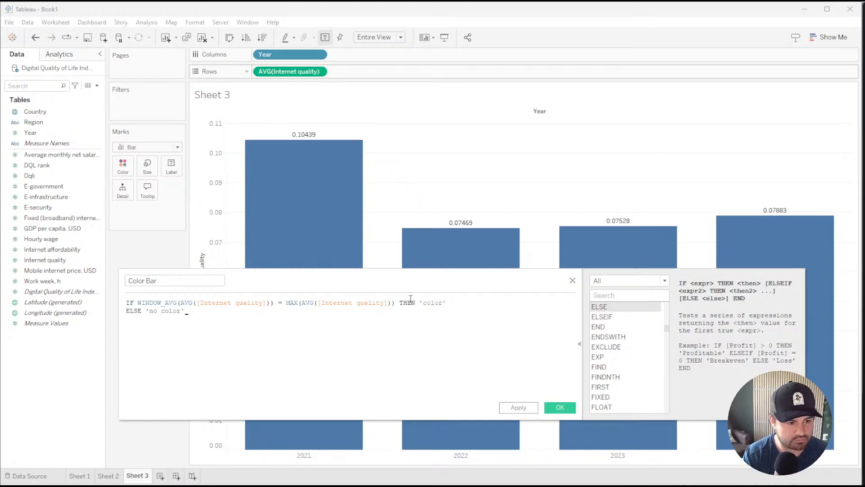
pyautogui.press('Return')
pyautogui.write('END')
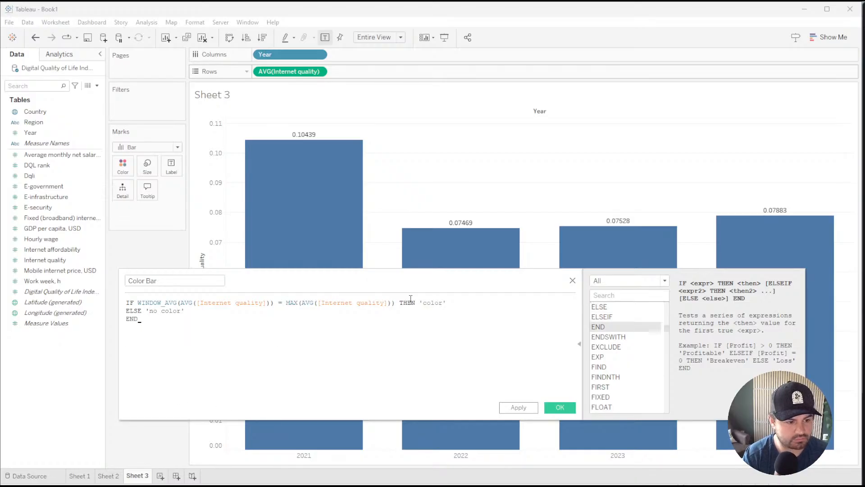
pyautogui.click(522, 411)
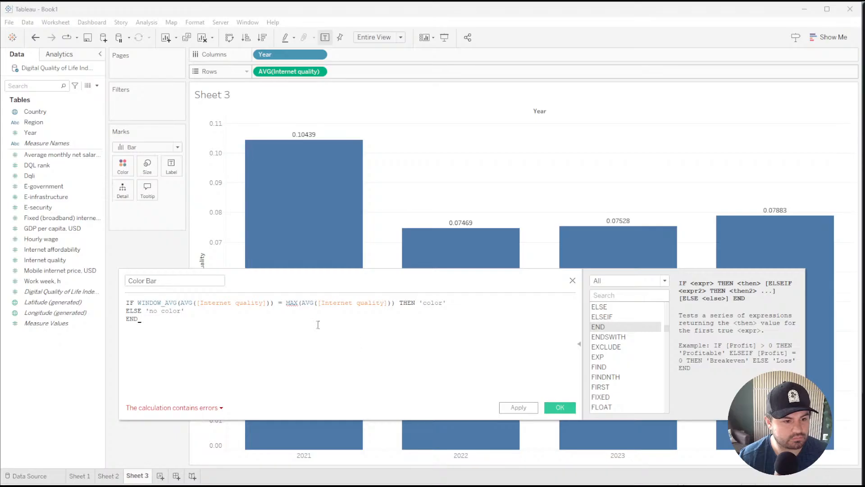
# Replace the WINDOW_AVG expression before the equals sign with WINDOW_MAX(avg([Internet quality]))
pyautogui.moveTo(294, 302)
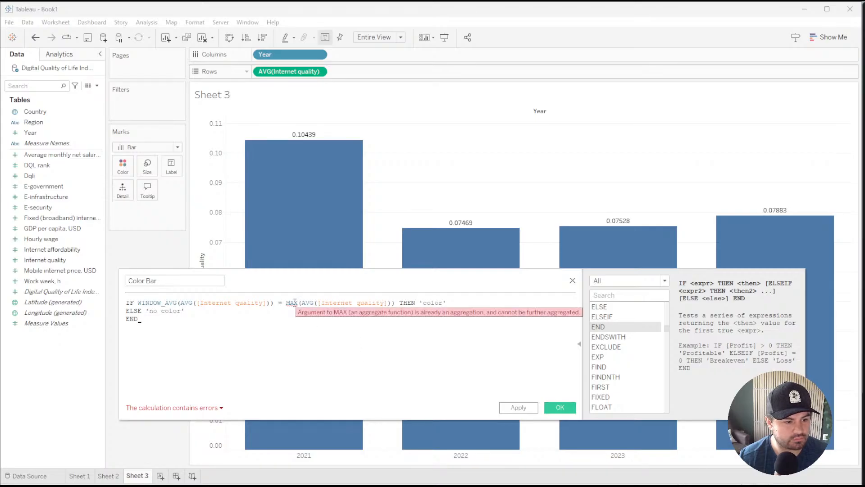
pyautogui.click(180, 302)
pyautogui.press('BackSpace')
pyautogui.press('BackSpace')
pyautogui.press('BackSpace')
pyautogui.press('BackSpace')
pyautogui.press('BackSpace')
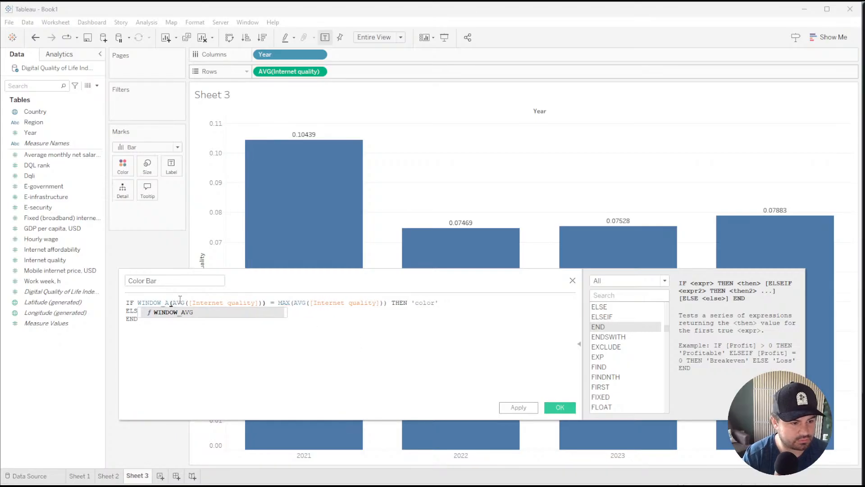
pyautogui.write('ma')
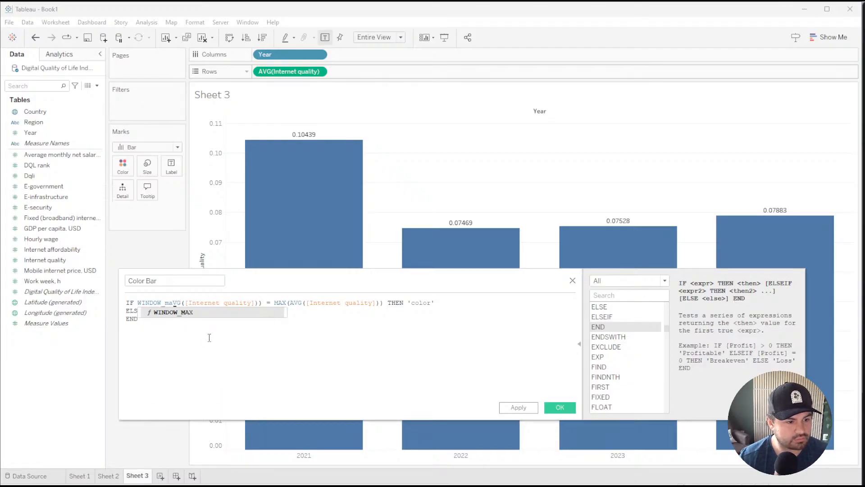
pyautogui.click(191, 314)
pyautogui.write('avg(')
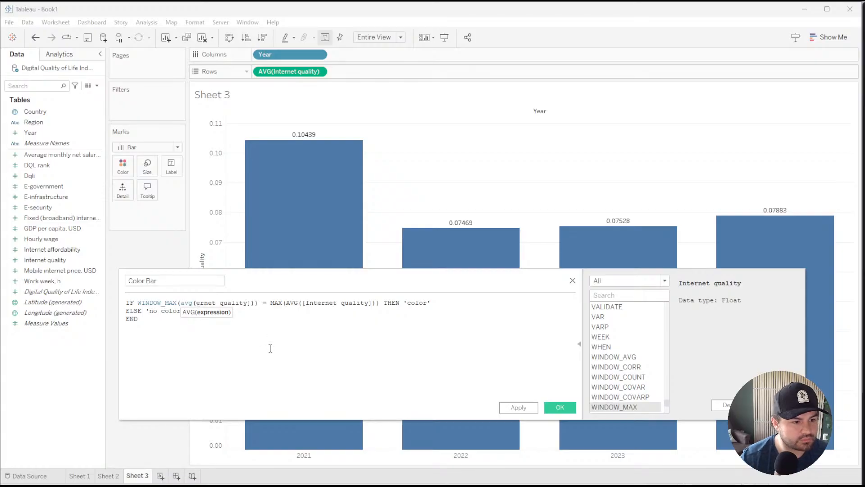
pyautogui.click(197, 303)
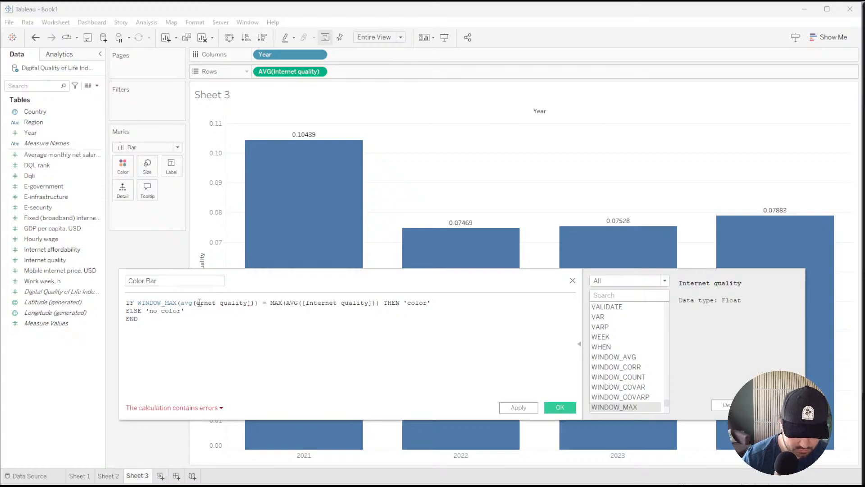
pyautogui.write('In')
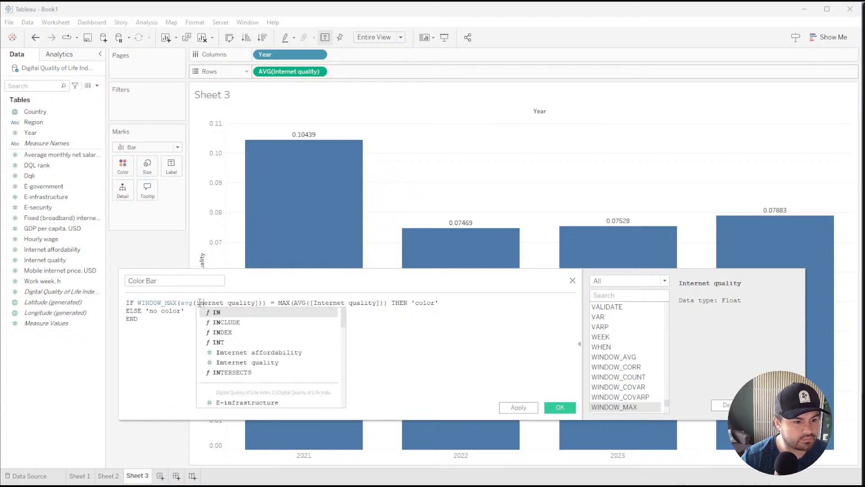
pyautogui.click(292, 364)
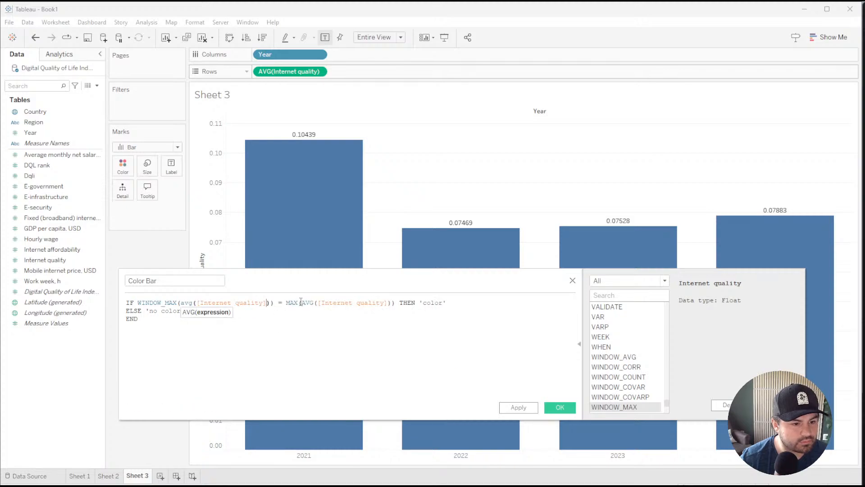
# Remove the MAX wrapper after the equals sign, leaving AVG([Internet quality]), and save the Color Bar calculation
pyautogui.click(301, 303)
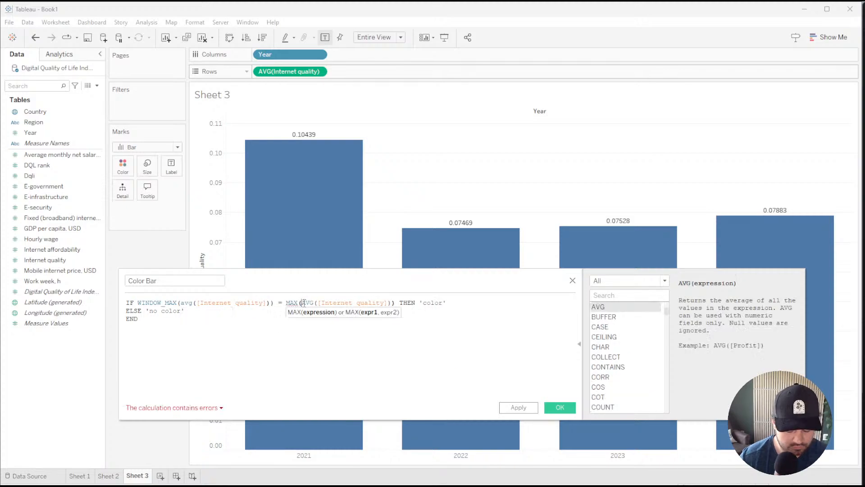
pyautogui.press('BackSpace')
pyautogui.press('BackSpace')
pyautogui.press('BackSpace')
pyautogui.press('BackSpace')
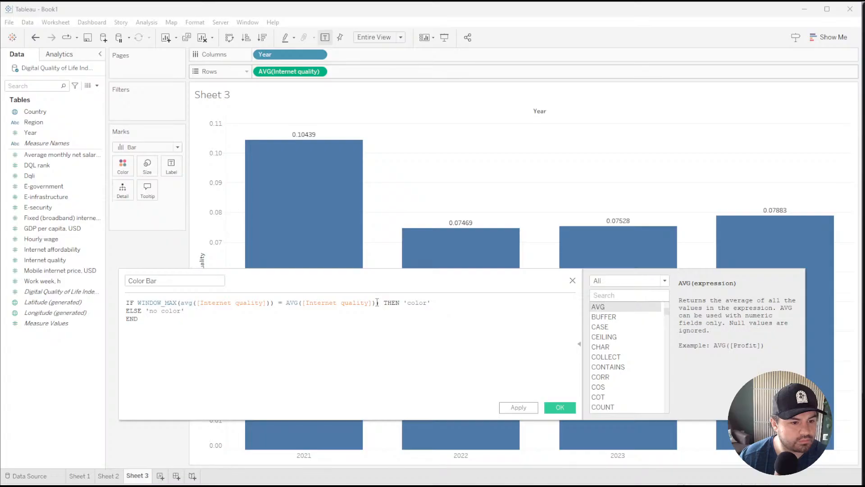
pyautogui.click(377, 303)
pyautogui.press('BackSpace')
pyautogui.click(388, 334)
pyautogui.click(530, 411)
pyautogui.click(559, 409)
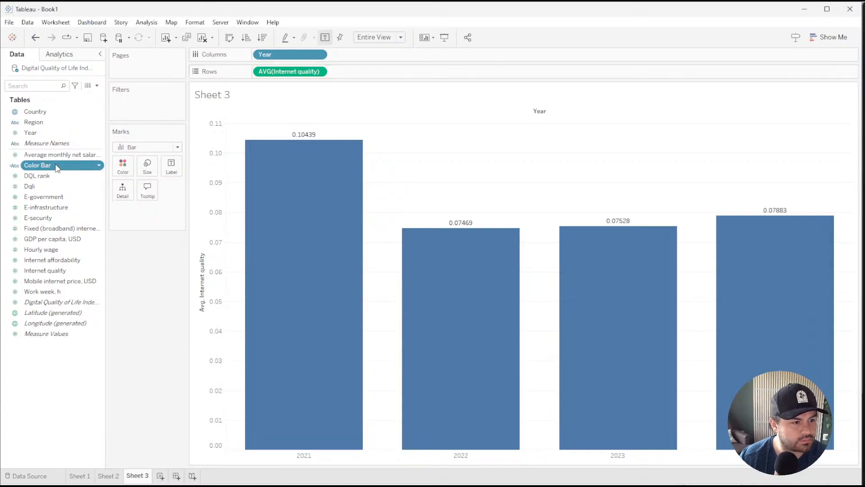
# Color the Sheet 3 bars by Color Bar and assign the blue from the Hue Circle palette to the color item
pyautogui.moveTo(58, 168); pyautogui.dragTo(122, 164)
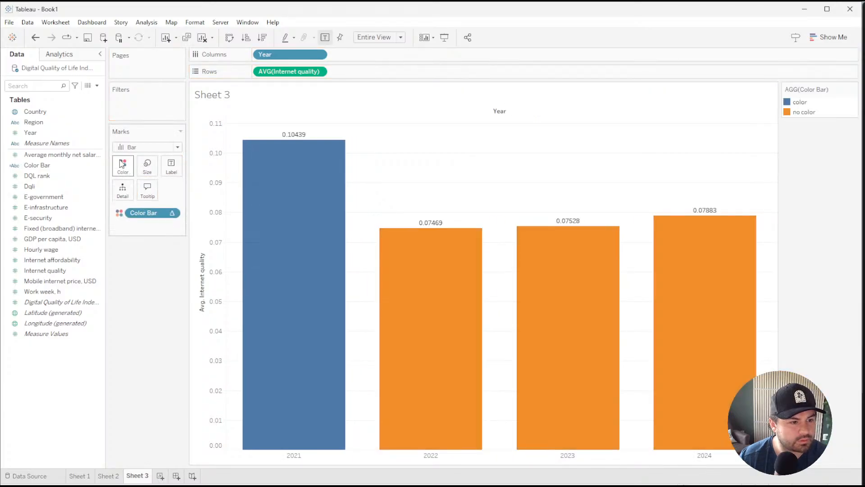
pyautogui.click(122, 164)
pyautogui.click(157, 198)
pyautogui.click(316, 168)
pyautogui.click(474, 168)
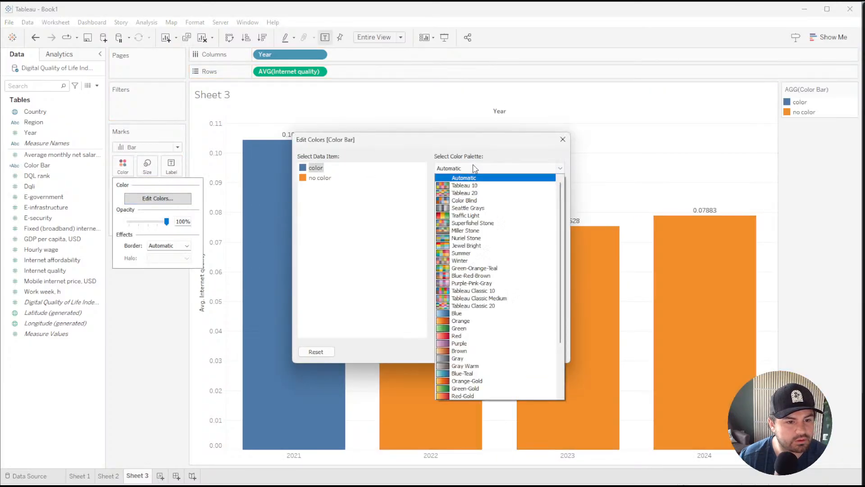
pyautogui.click(465, 192)
pyautogui.click(471, 168)
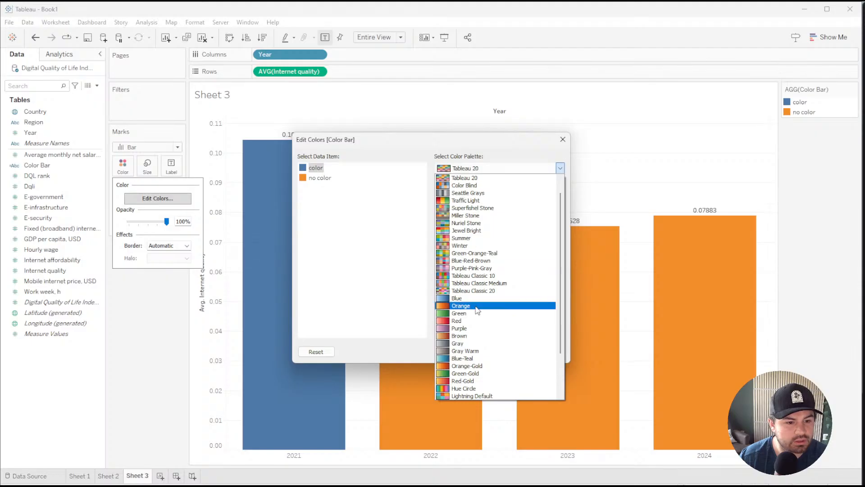
pyautogui.click(464, 388)
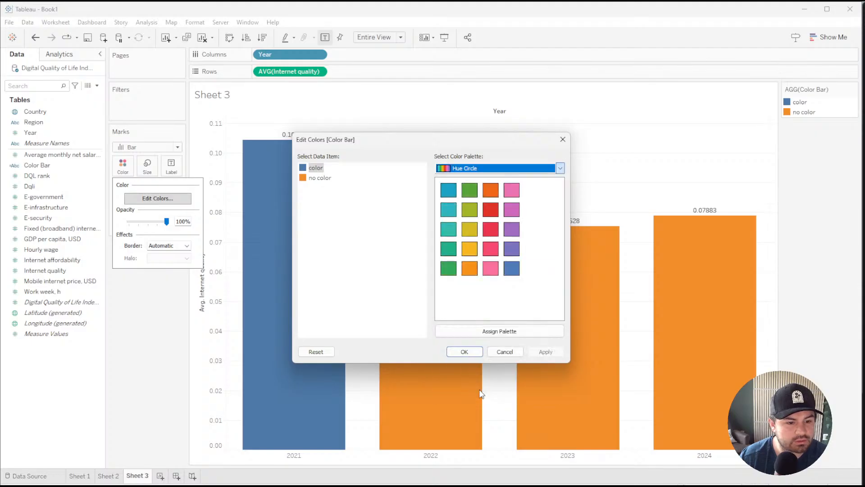
pyautogui.click(445, 193)
# Assign a light gray to the no color item and apply the edited colors
pyautogui.click(320, 178)
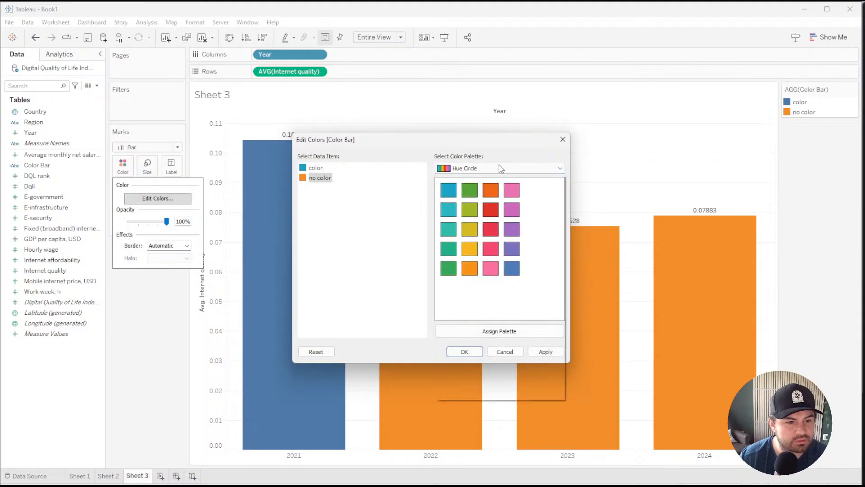
pyautogui.click(561, 168)
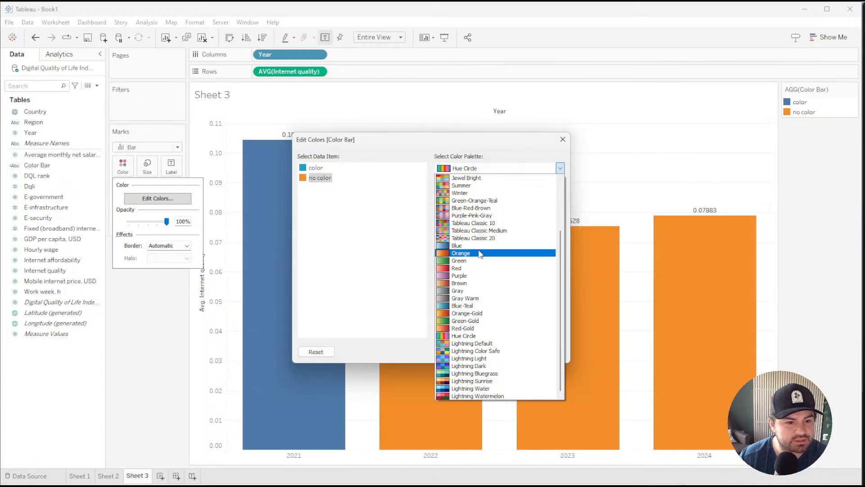
pyautogui.scroll(-5, 480, 194)
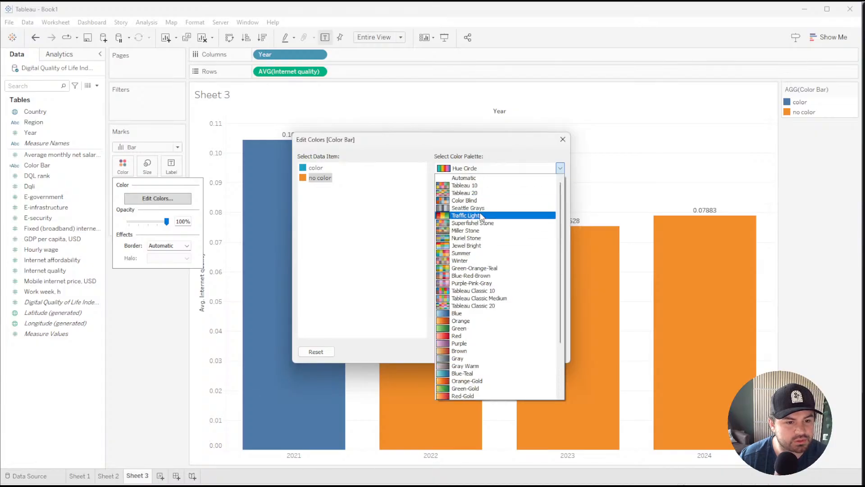
pyautogui.click(481, 214)
pyautogui.click(452, 255)
pyautogui.click(464, 352)
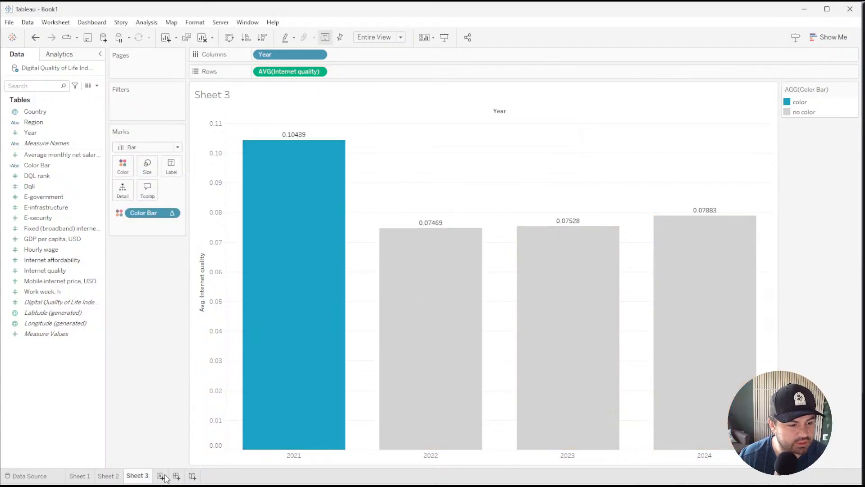
# Insert Sheet 3 into Sheet 1's tooltip below the Region field, apply it, and preview the tooltip on several region bars
pyautogui.click(79, 476)
pyautogui.click(148, 189)
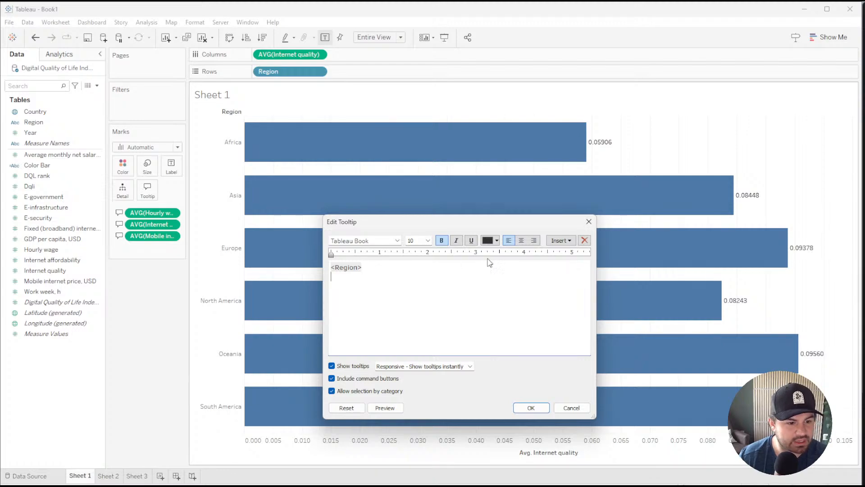
pyautogui.click(561, 240)
pyautogui.moveTo(642, 255)
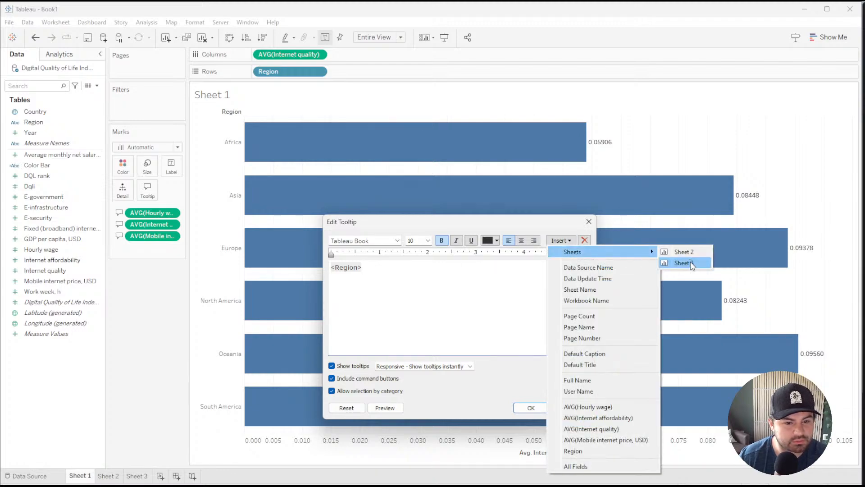
pyautogui.click(685, 263)
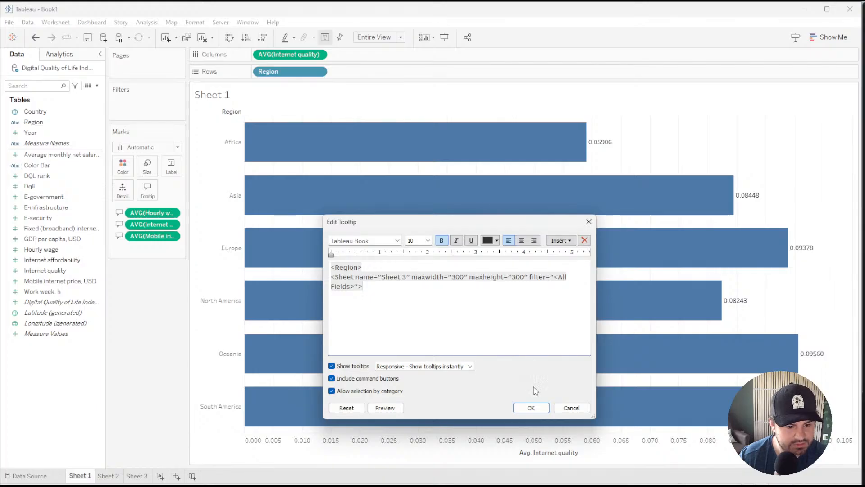
pyautogui.click(531, 407)
pyautogui.moveTo(347, 147)
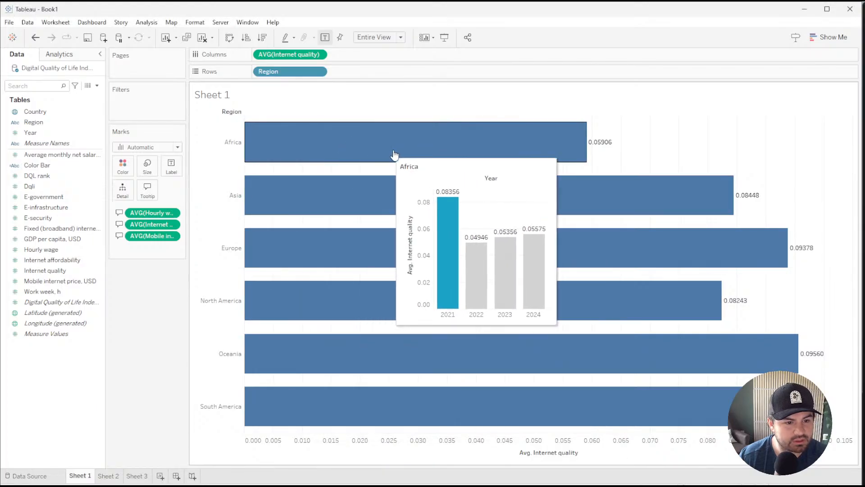
pyautogui.moveTo(395, 237)
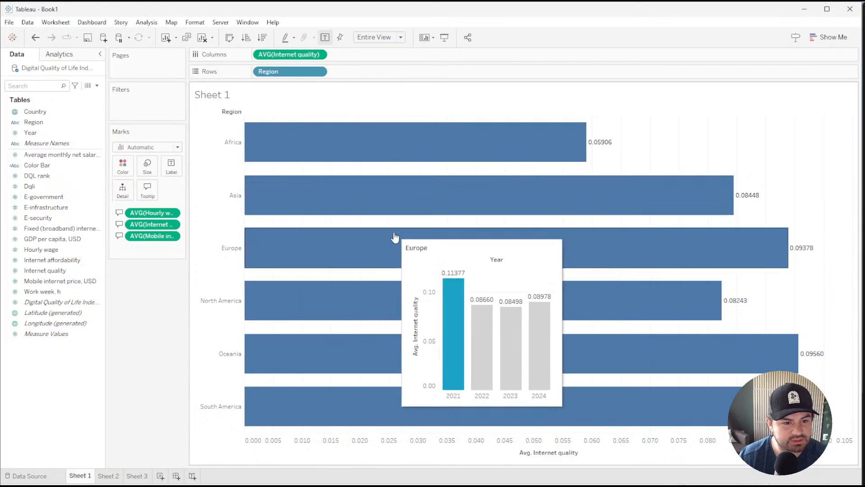
pyautogui.moveTo(405, 281)
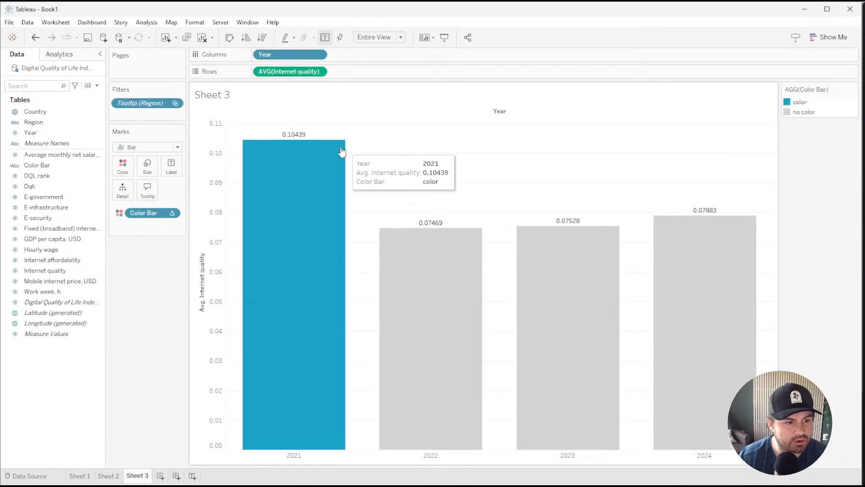
# Hide the Year field label above the Sheet 3 bars and return to Sheet 1
pyautogui.rightClick(498, 111)
pyautogui.click(541, 157)
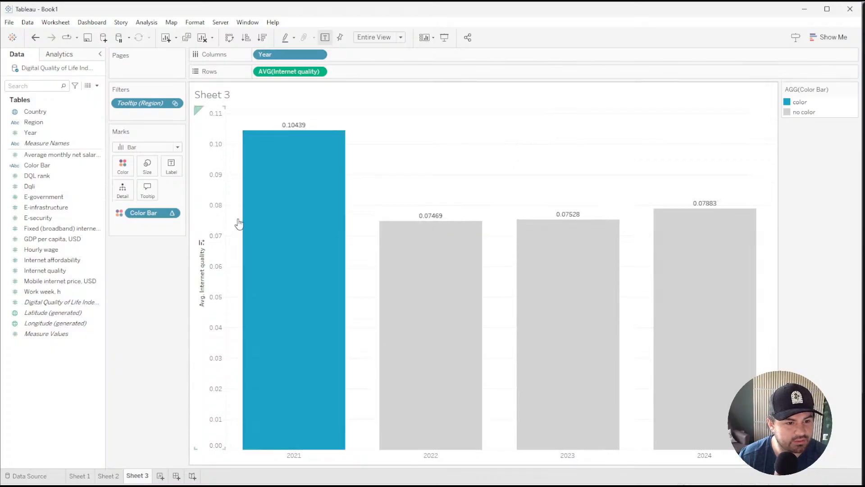
pyautogui.click(90, 480)
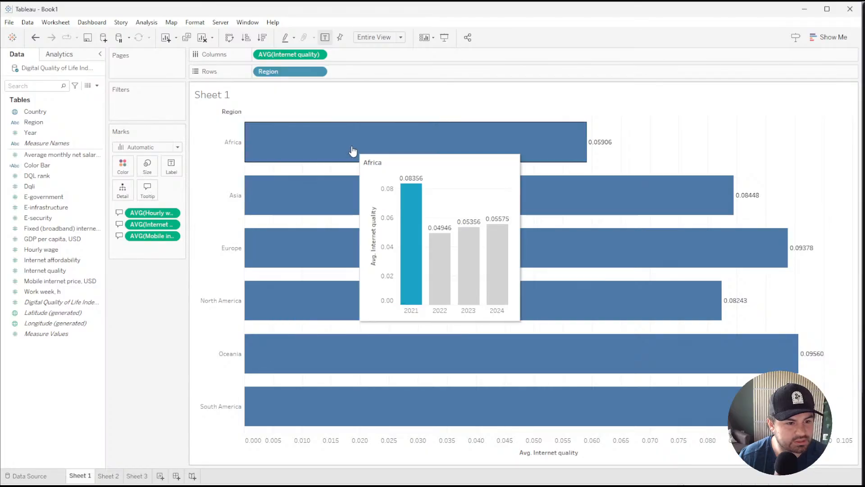
# Center the Region line in Sheet 1's tooltip and set its font size to 12
pyautogui.click(147, 189)
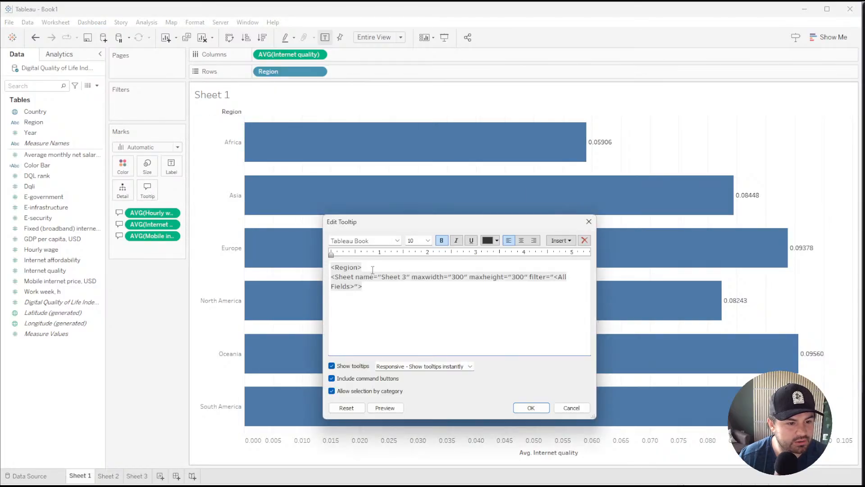
pyautogui.moveTo(373, 270); pyautogui.dragTo(297, 270)
pyautogui.click(521, 240)
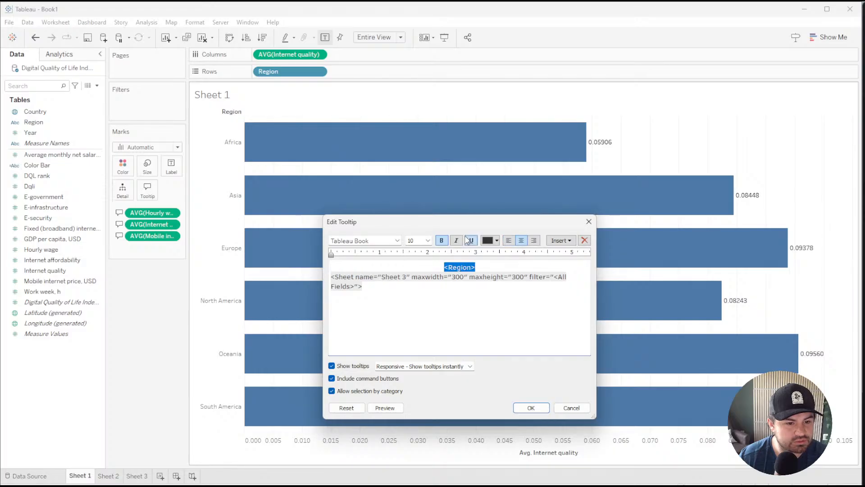
pyautogui.click(428, 241)
pyautogui.click(411, 311)
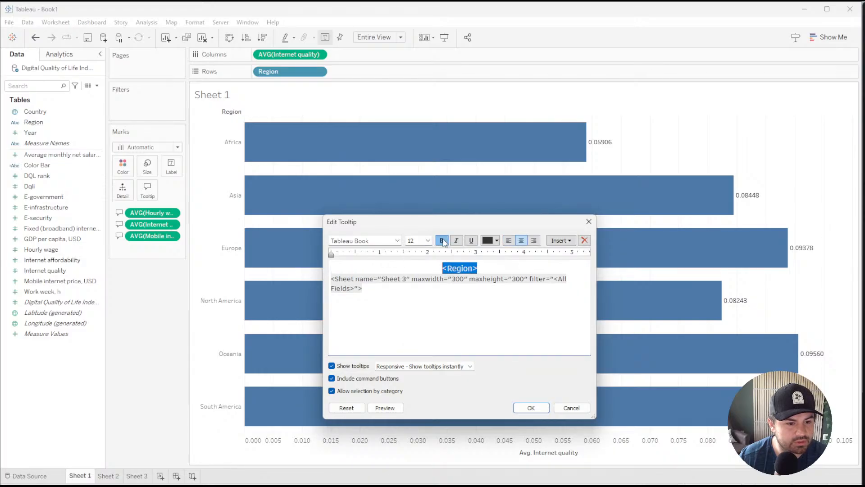
# Set the tooltip's Region line to underlined Tableau Semibold, apply the edits, and preview the tooltip on the region bars
pyautogui.click(397, 241)
pyautogui.click(396, 240)
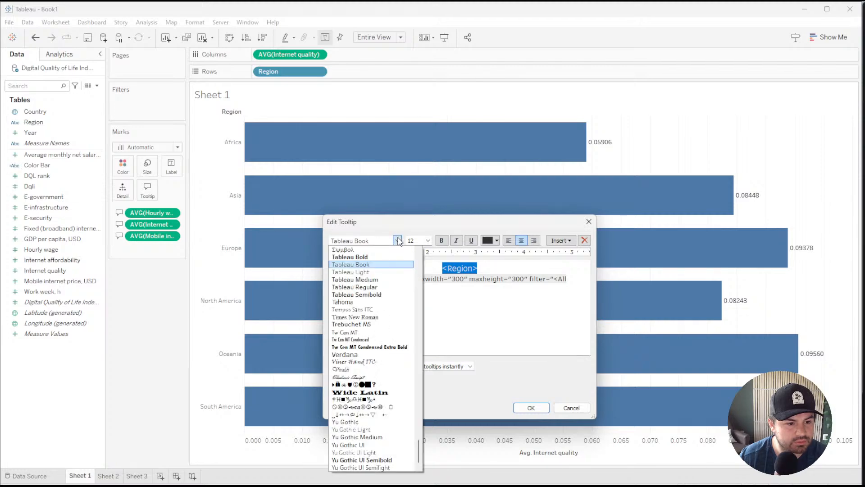
pyautogui.click(356, 295)
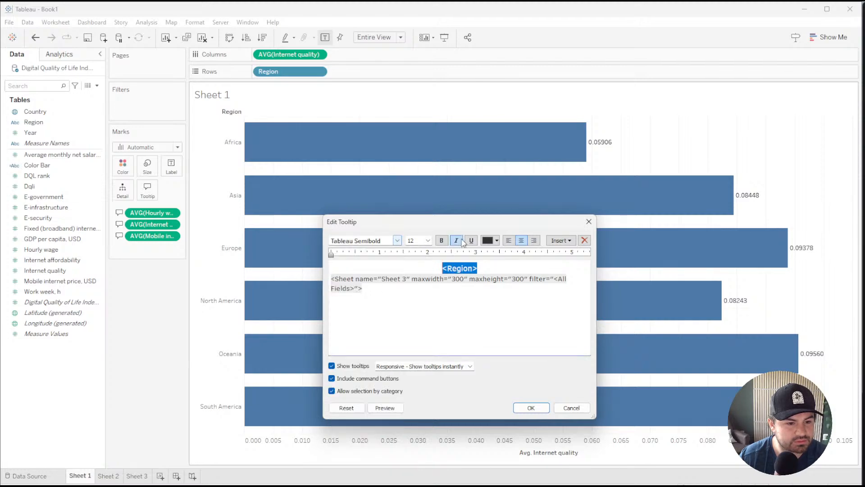
pyautogui.click(531, 408)
pyautogui.moveTo(368, 147)
pyautogui.moveTo(369, 183)
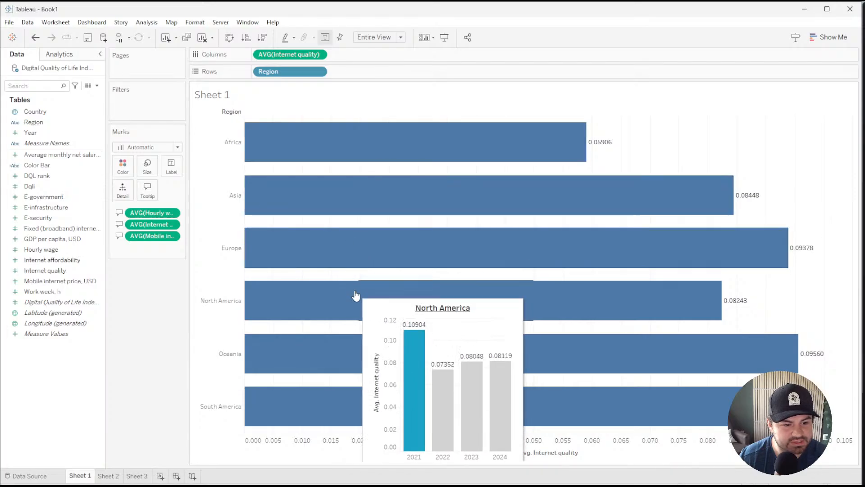
pyautogui.moveTo(358, 344)
pyautogui.moveTo(421, 148)
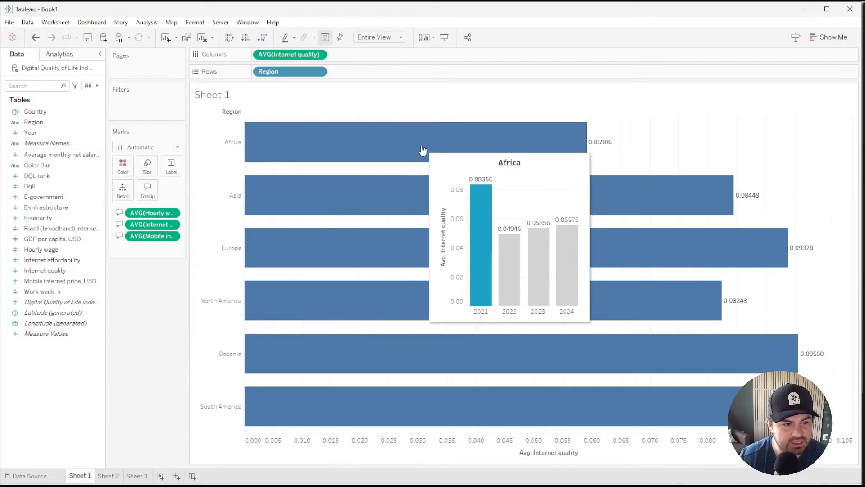